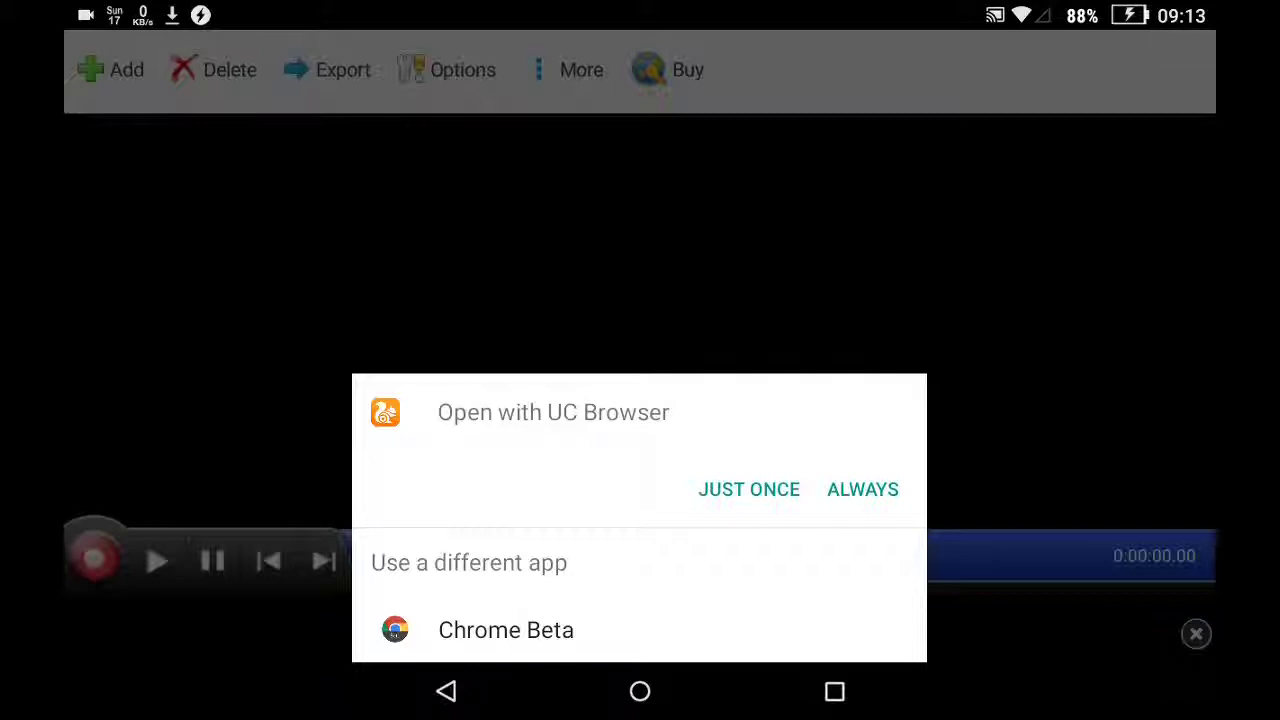
Dismiss the open-with chooser and browse to the Download folder via Add > Import from Folder.
{"action": "left_click", "coordinate": [677, 266]}
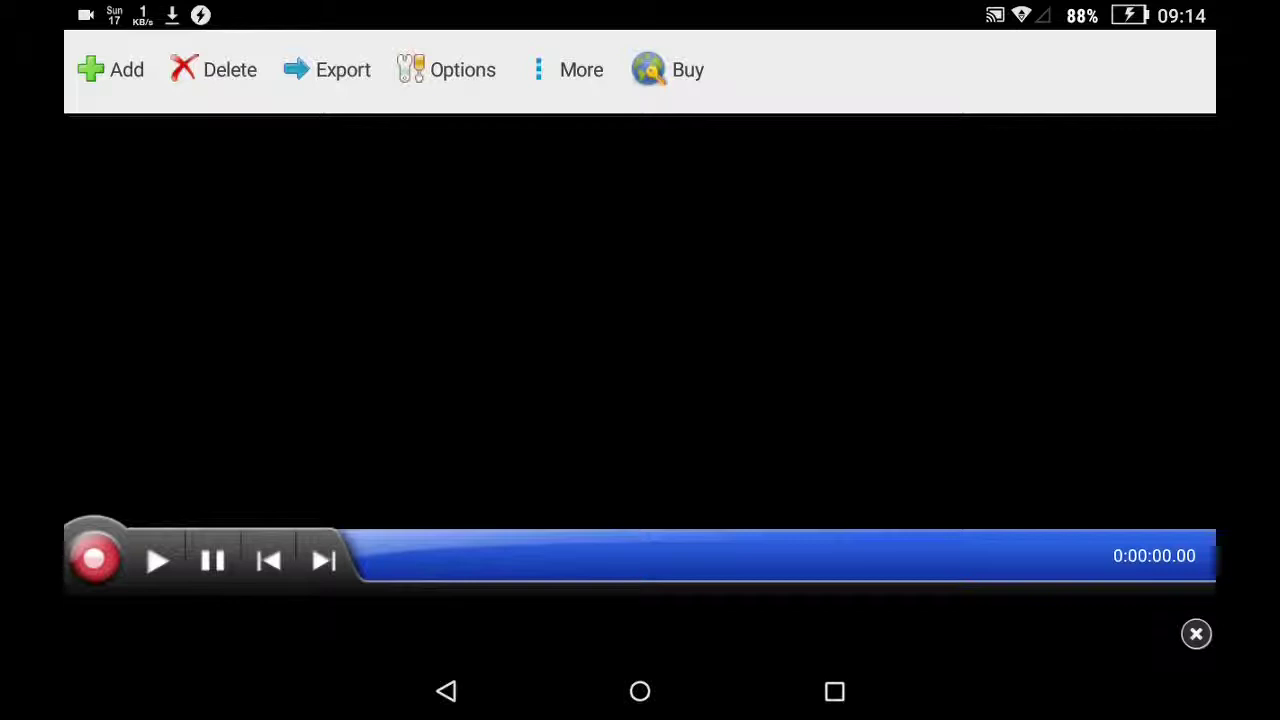
{"action": "left_click", "coordinate": [110, 70]}
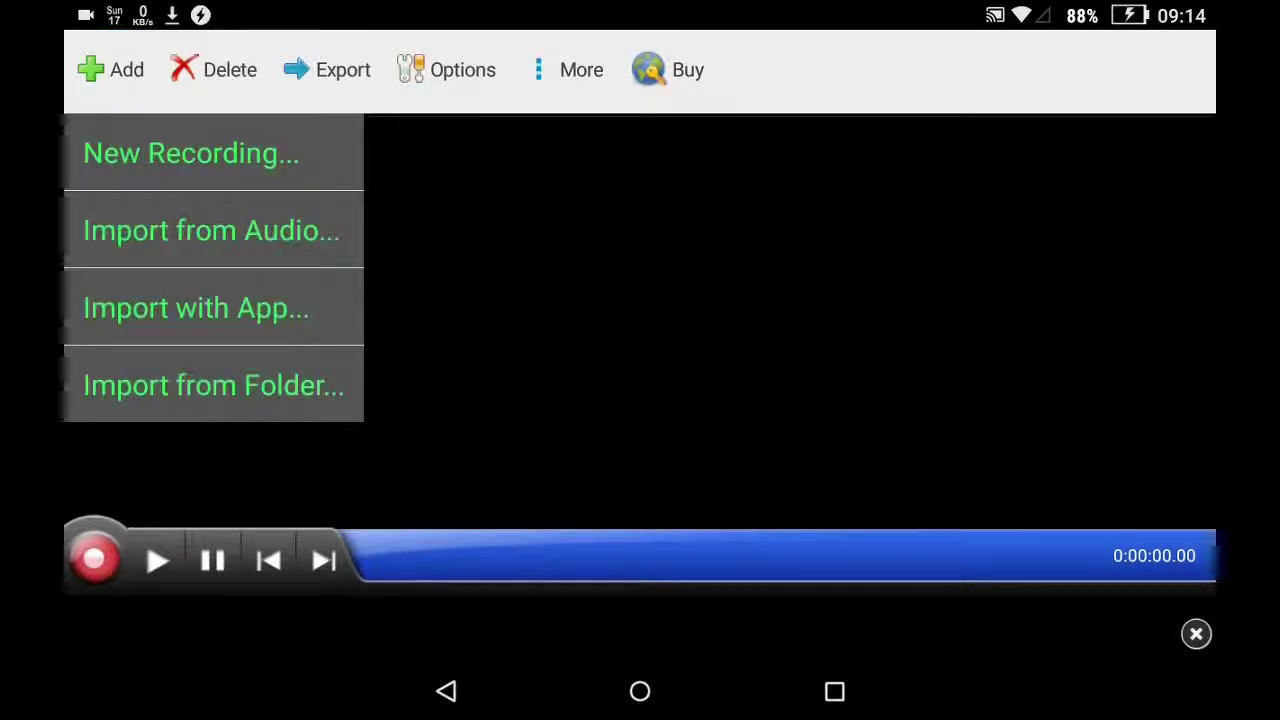
{"action": "left_click", "coordinate": [213, 385]}
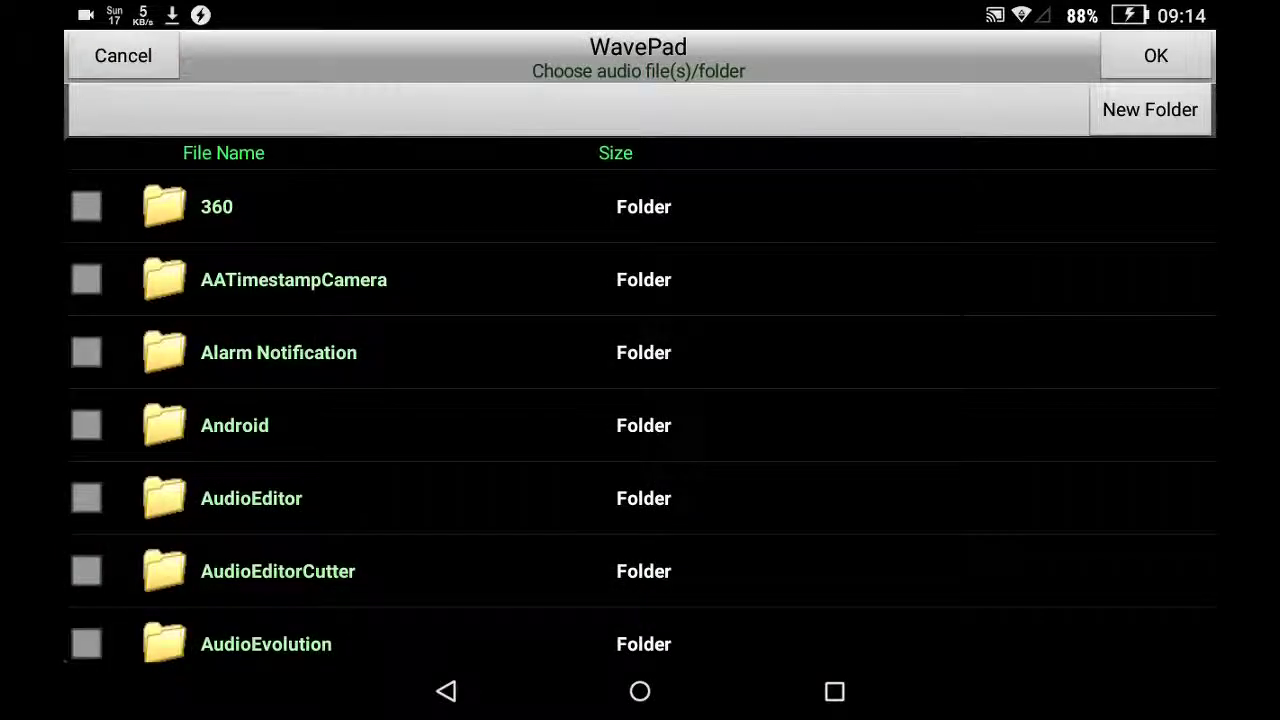
{"action": "scroll", "coordinate": [483, 209], "scroll_direction": "down", "scroll_amount": 5}
{"action": "scroll", "coordinate": [540, 246], "scroll_direction": "down", "scroll_amount": 3}
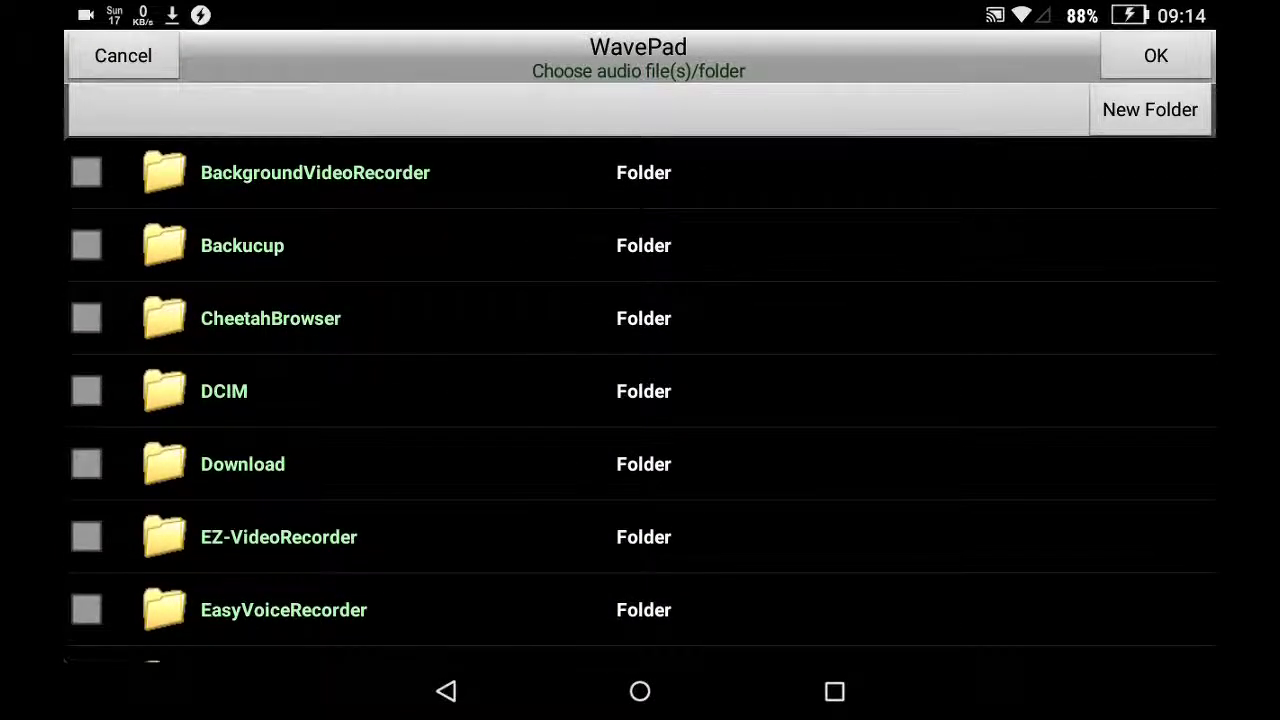
{"action": "scroll", "coordinate": [578, 404], "scroll_direction": "down", "scroll_amount": 2}
{"action": "left_click", "coordinate": [360, 302]}
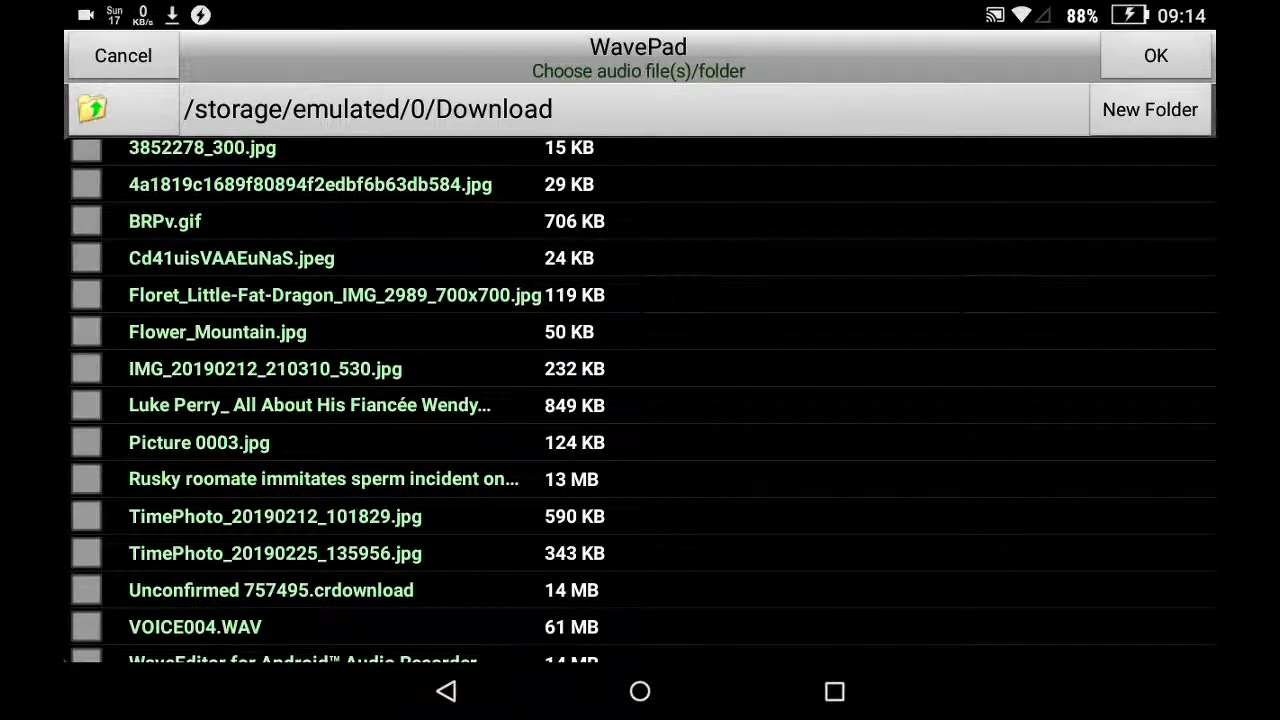
Tick VOICE004.WAV in Download and confirm it for import.
{"action": "left_click", "coordinate": [86, 627]}
{"action": "scroll", "coordinate": [923, 306], "scroll_direction": "down", "scroll_amount": 5}
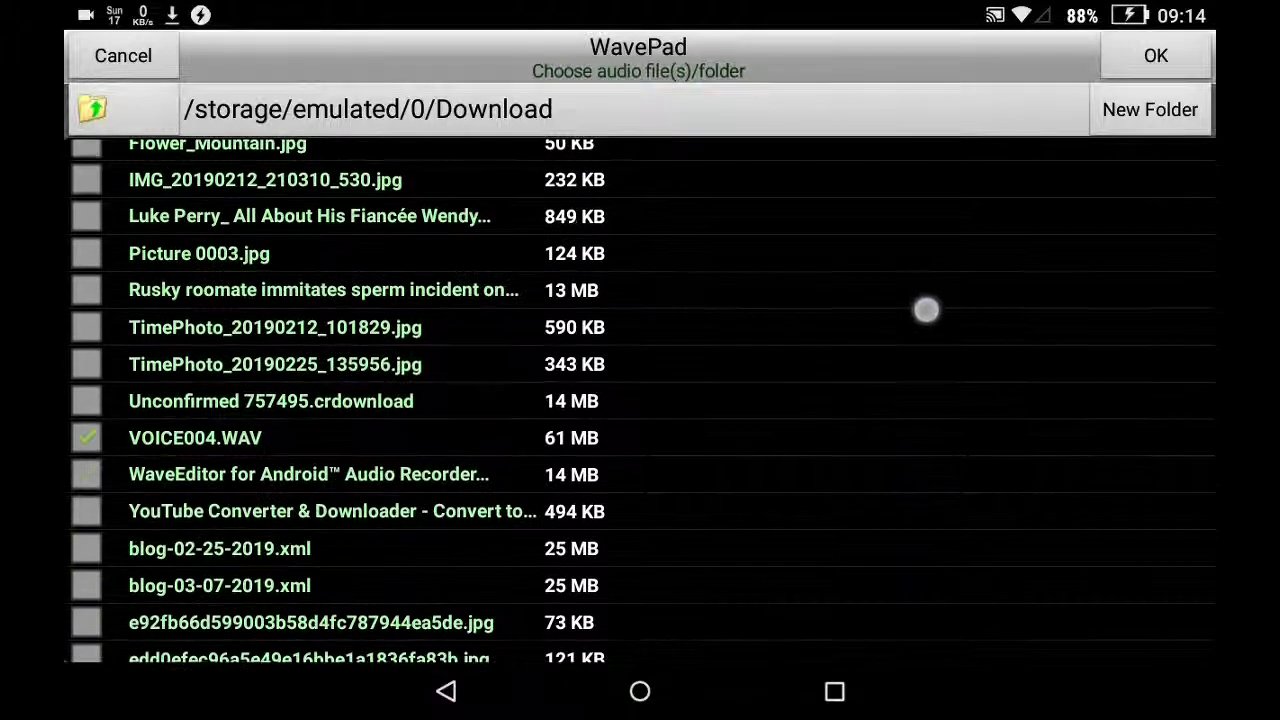
{"action": "scroll", "coordinate": [871, 500], "scroll_direction": "up", "scroll_amount": 10}
{"action": "left_click", "coordinate": [1156, 55]}
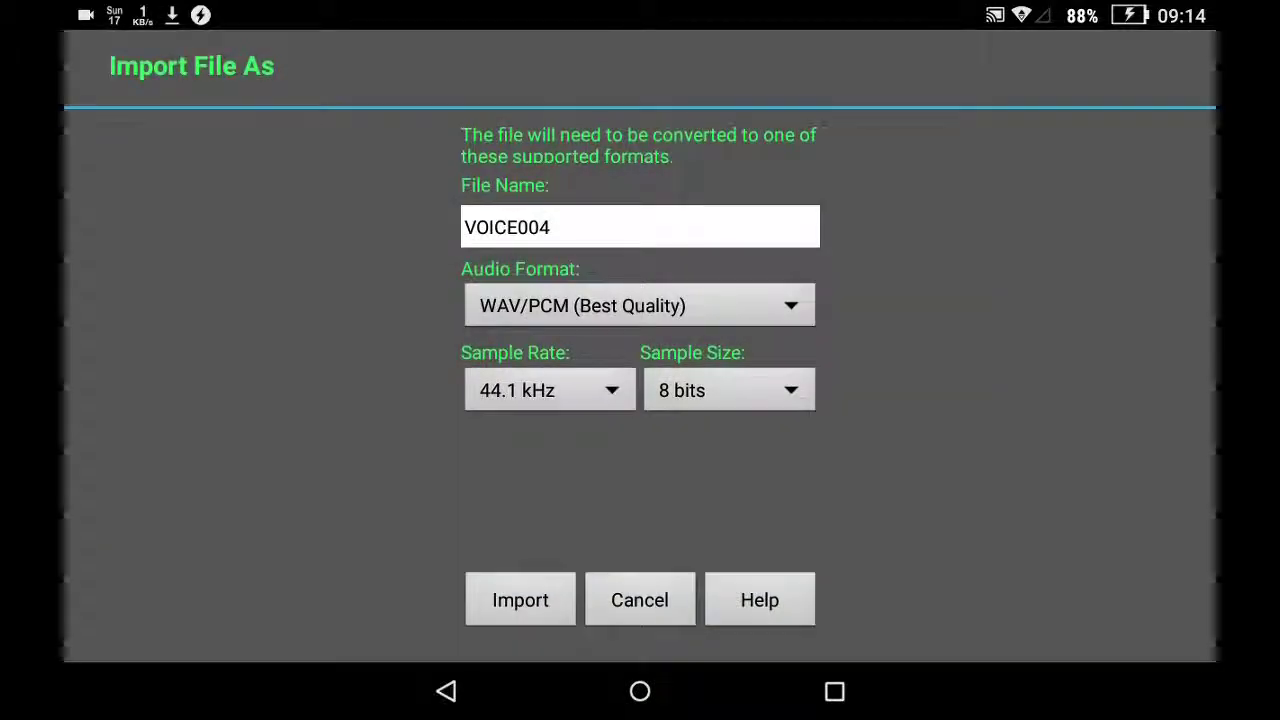
Import VOICE004 with a 16-bit sample size at 44.1 kHz.
{"action": "left_click", "coordinate": [712, 384]}
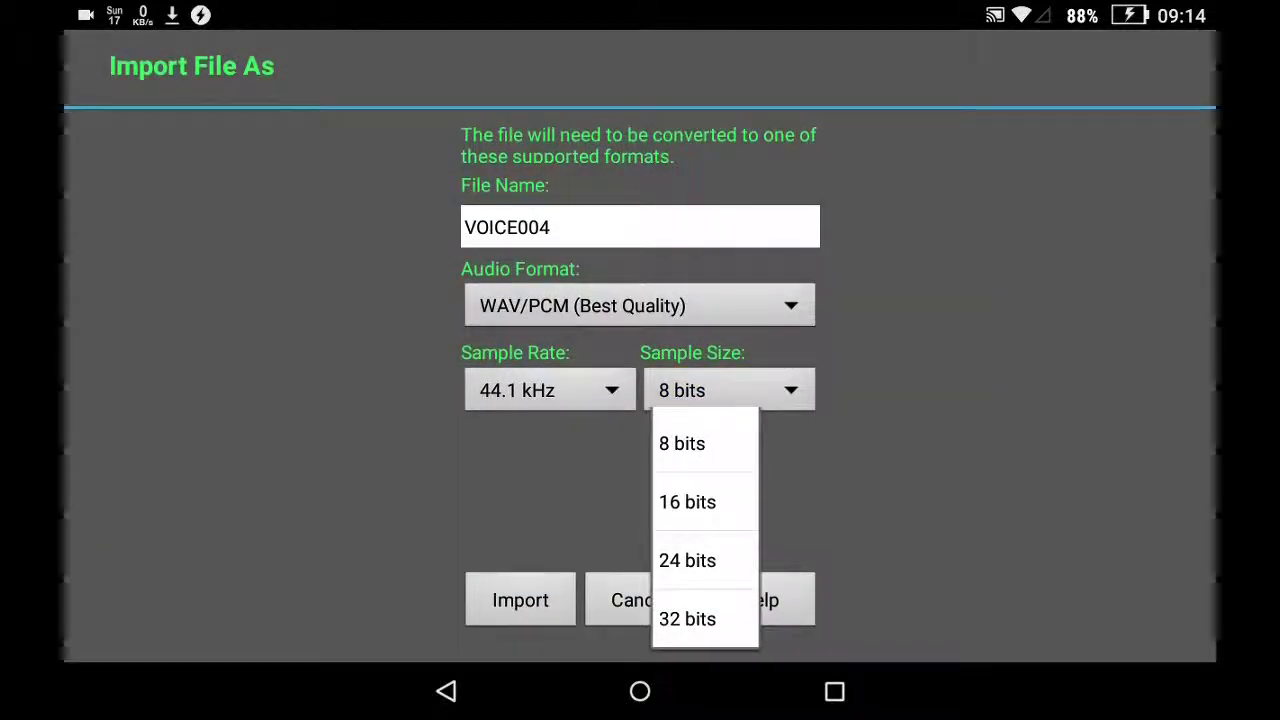
{"action": "left_click", "coordinate": [709, 497]}
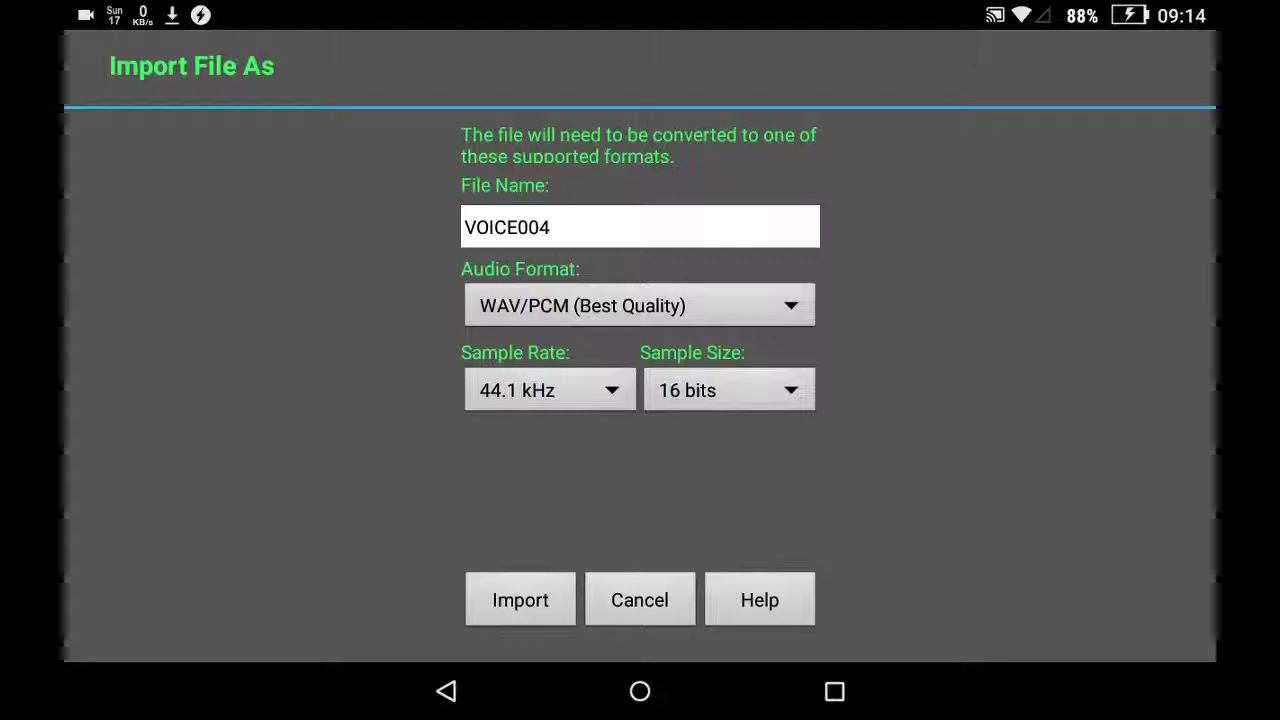
{"action": "left_click", "coordinate": [520, 599]}
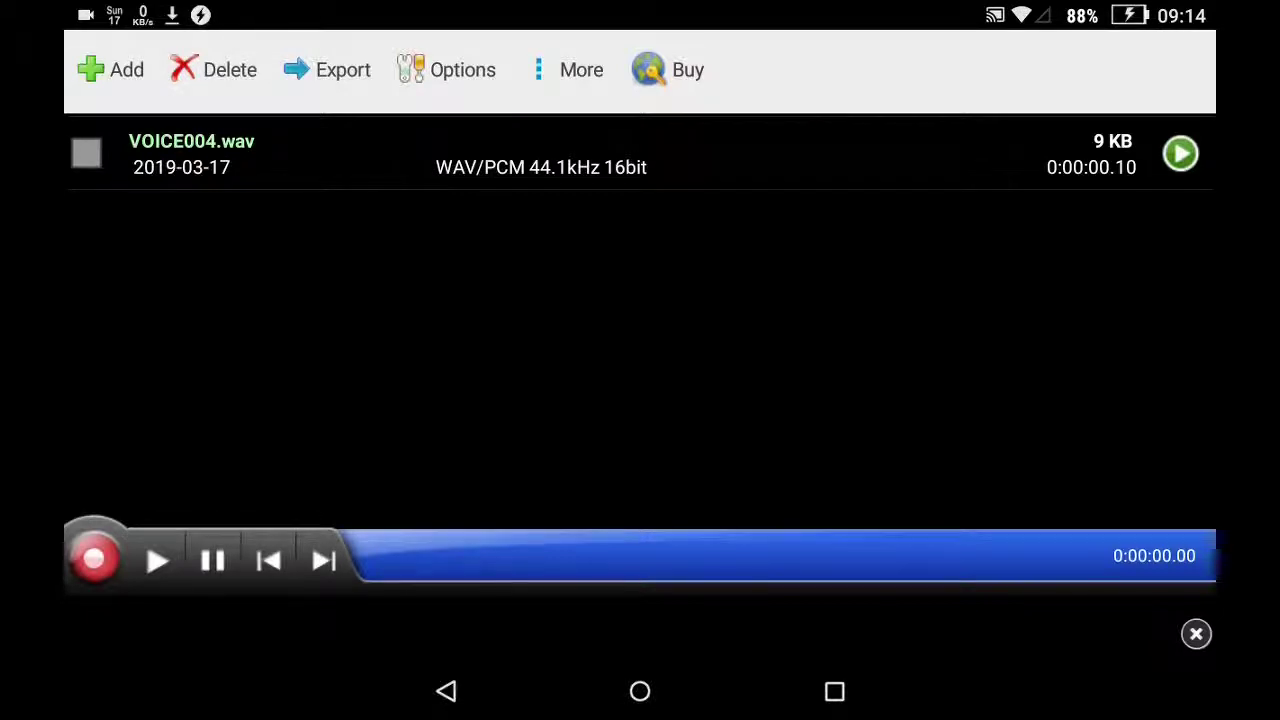
Play VOICE004.wav, dismiss the WavePad Packages purchase screen, and show recent apps.
{"action": "left_click", "coordinate": [157, 560]}
{"action": "left_click", "coordinate": [668, 70]}
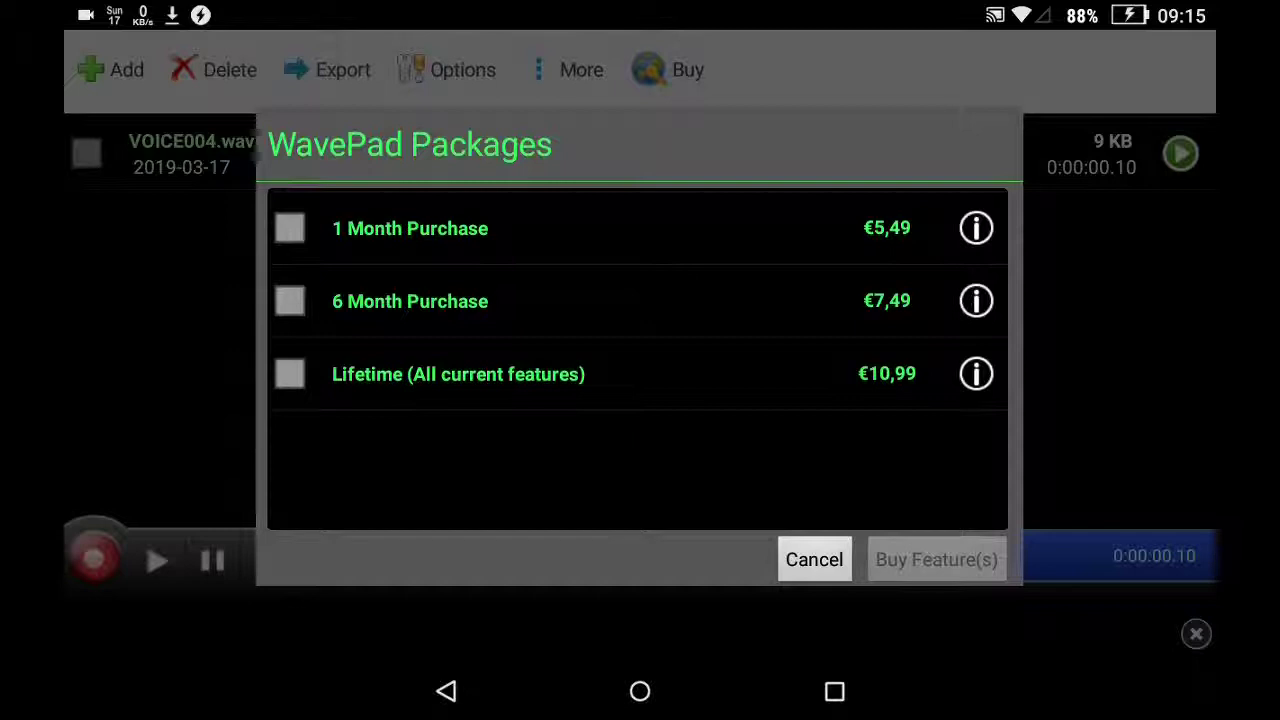
{"action": "left_click", "coordinate": [814, 559]}
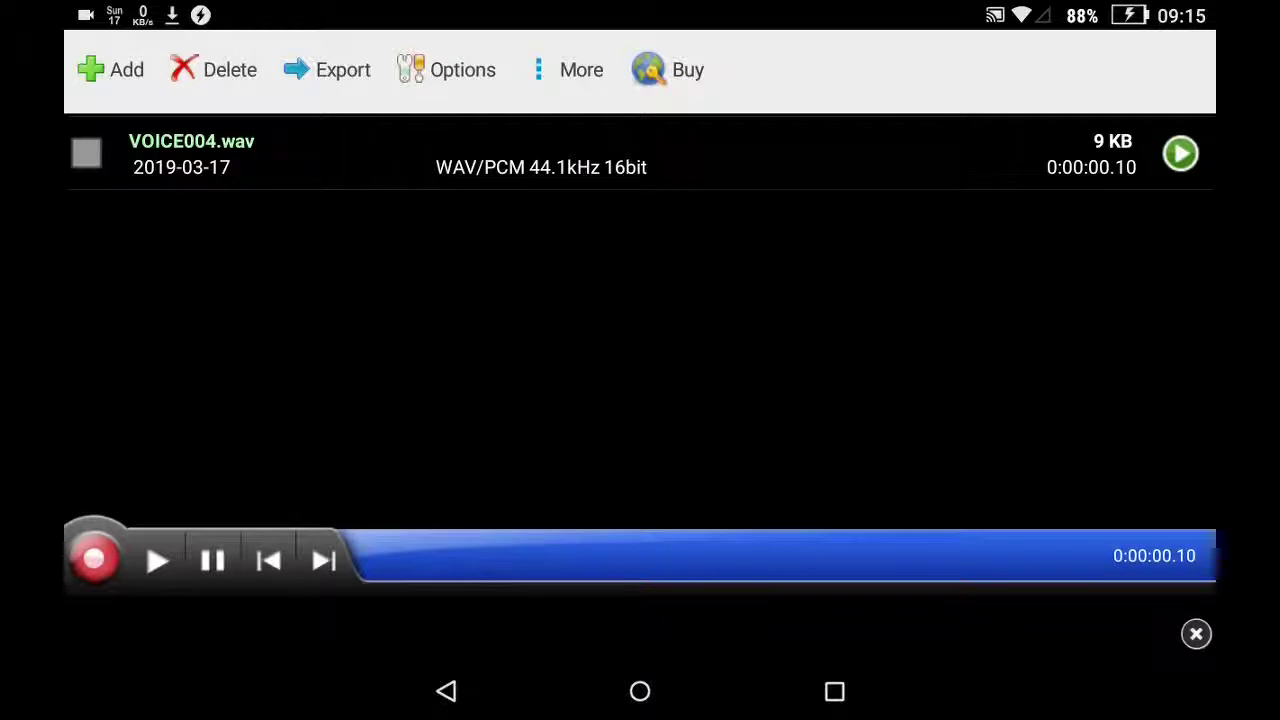
{"action": "left_click", "coordinate": [835, 691]}
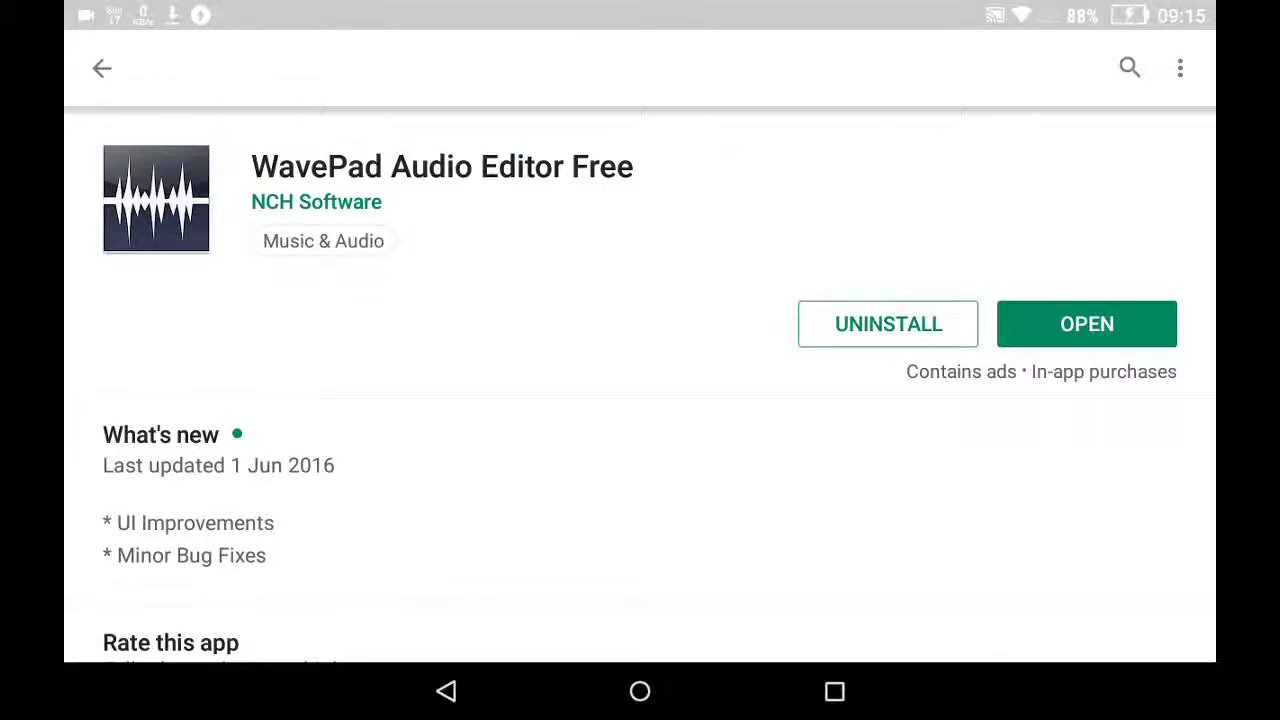
{"action": "left_click", "coordinate": [156, 198]}
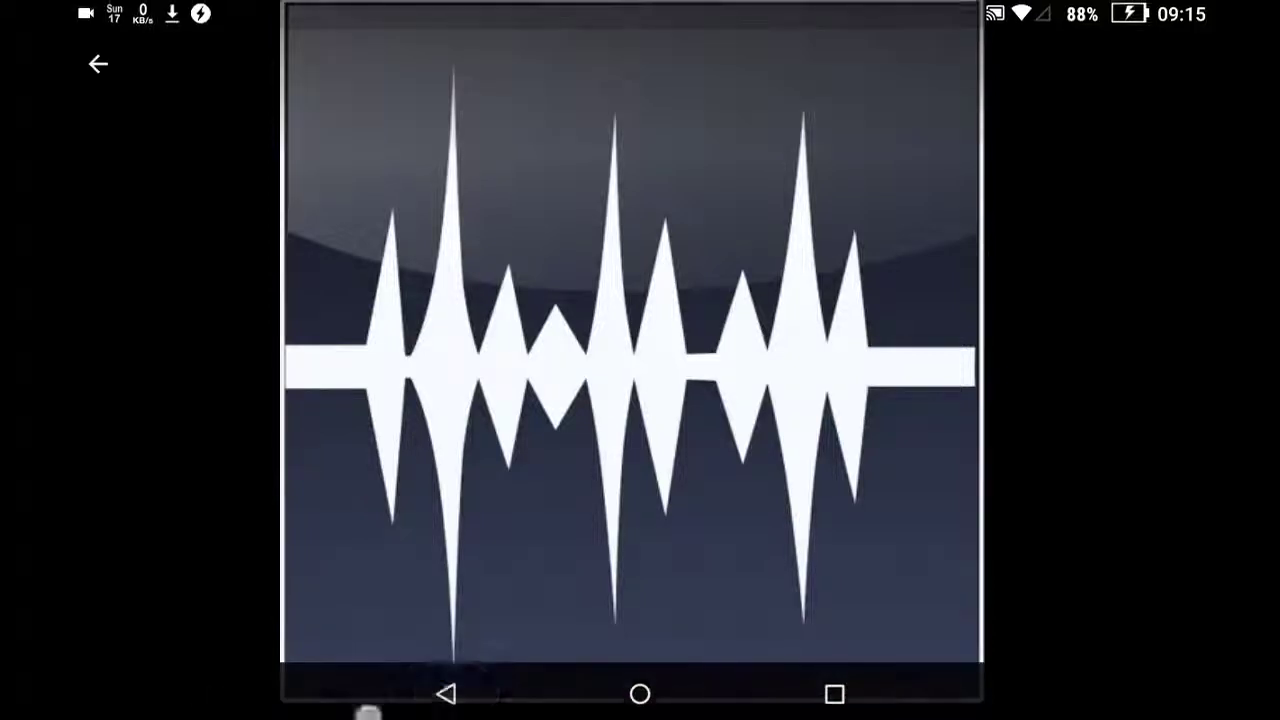
{"action": "left_click", "coordinate": [446, 691]}
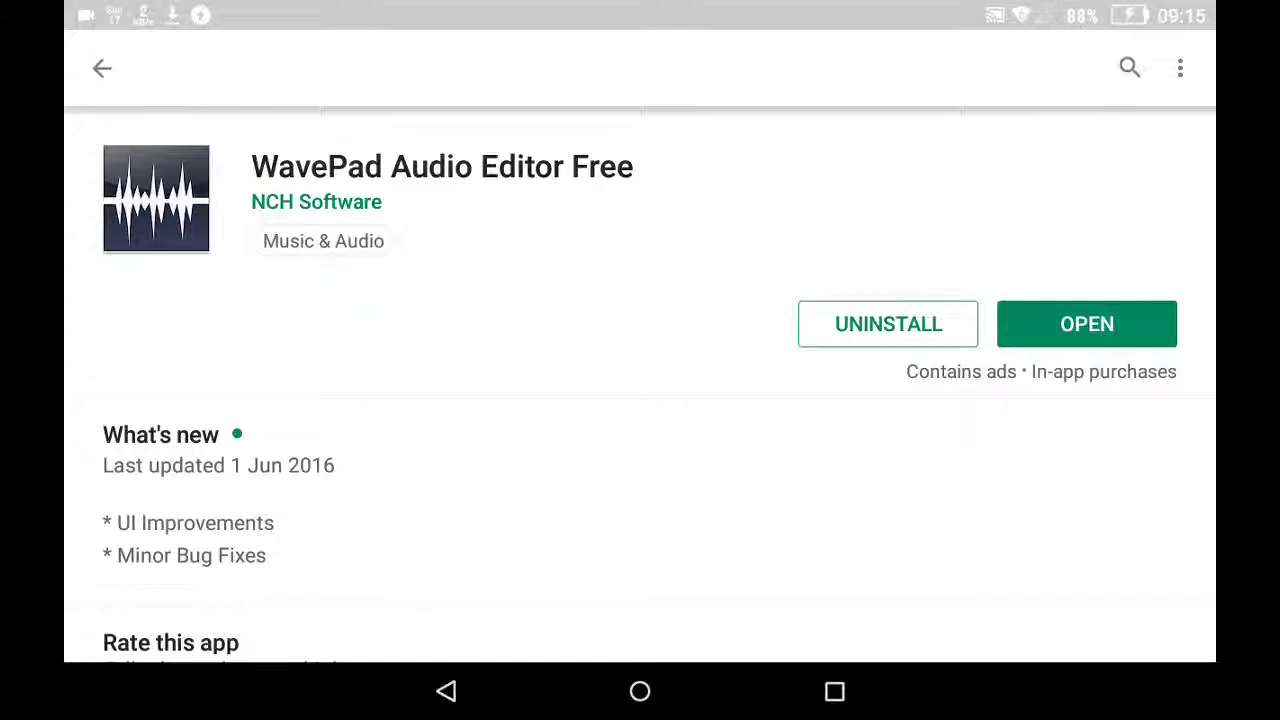
{"action": "left_click", "coordinate": [835, 691]}
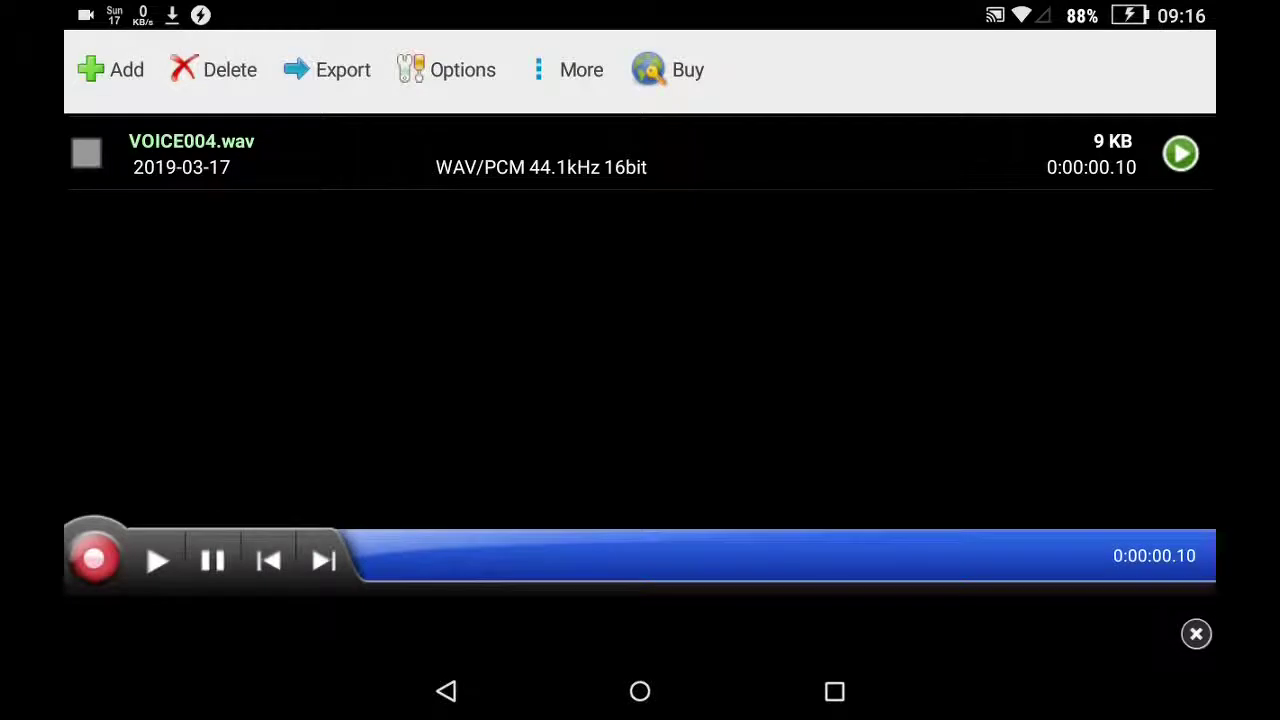
Browse via Import from Folder to the PHILLIPS > CHECH FIRST folder.
{"action": "left_click", "coordinate": [112, 69]}
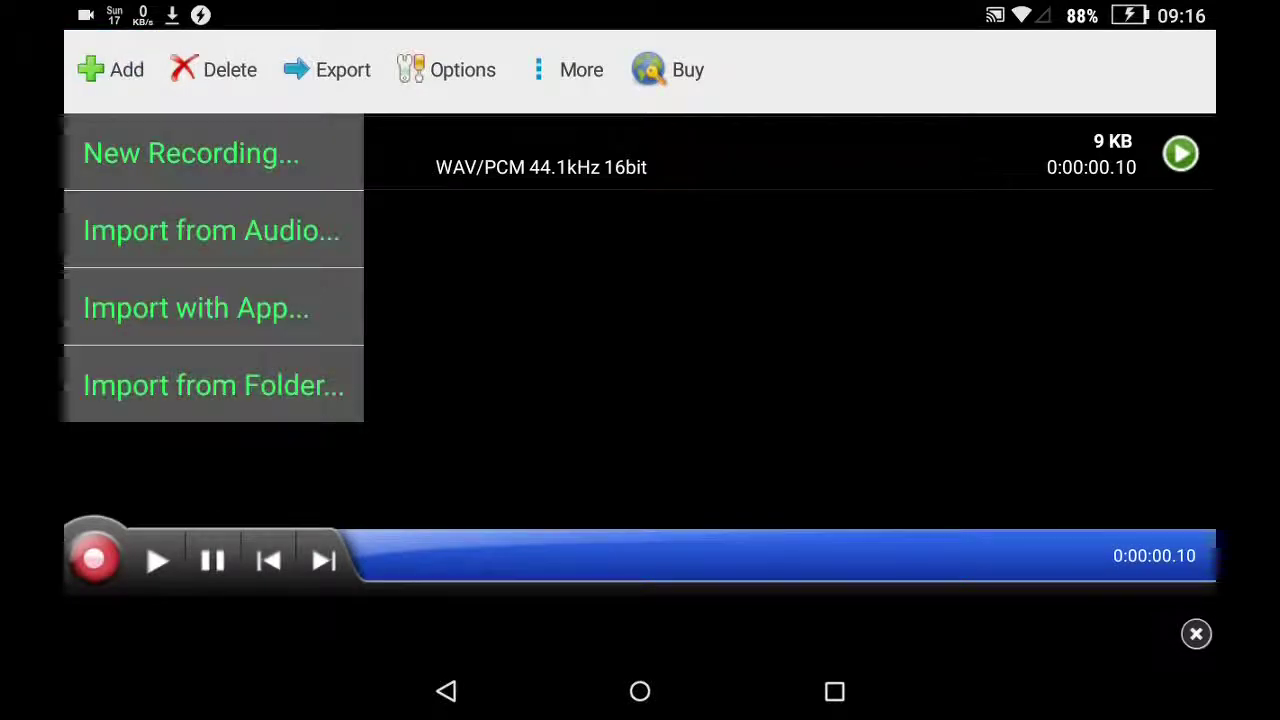
{"action": "left_click", "coordinate": [213, 385]}
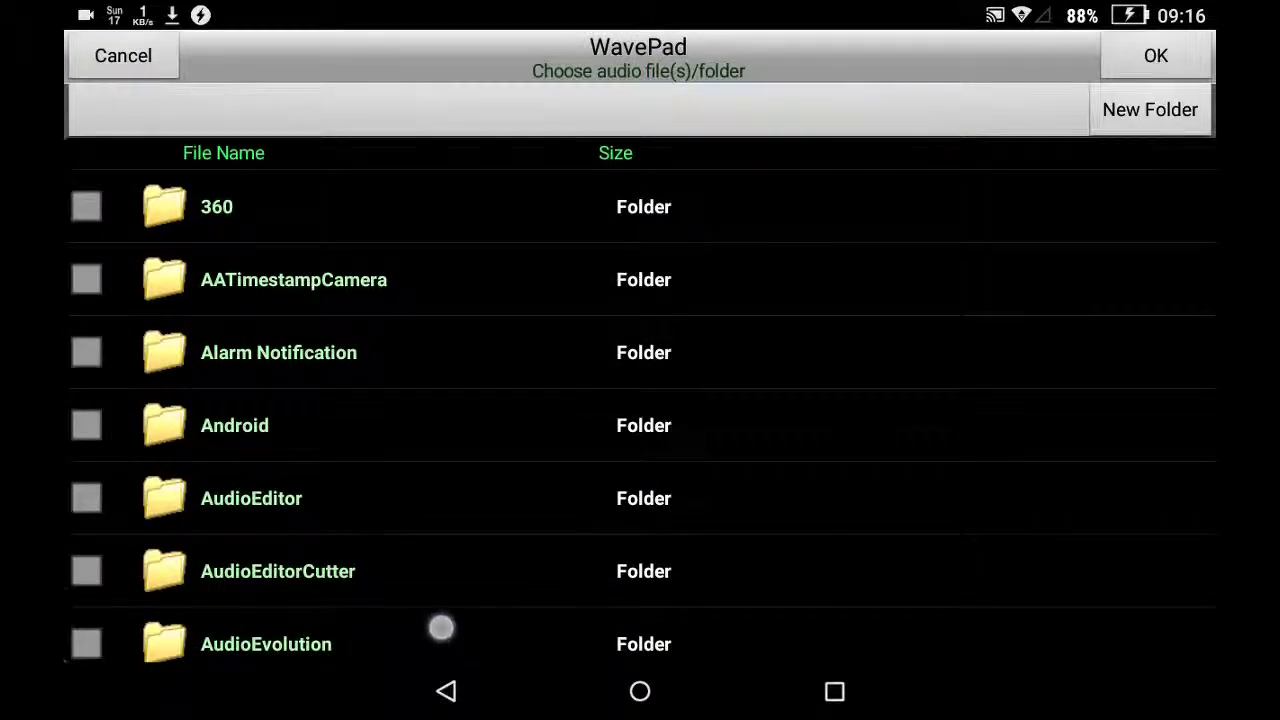
{"action": "left_click_drag", "start_coordinate": [441, 628], "coordinate": [537, 206]}
{"action": "mouse_move", "coordinate": [583, 570]}
{"action": "left_mouse_down"}
{"action": "mouse_move", "coordinate": [583, 249]}
{"action": "mouse_move", "coordinate": [603, 251]}
{"action": "mouse_move", "coordinate": [583, 264]}
{"action": "left_mouse_up"}
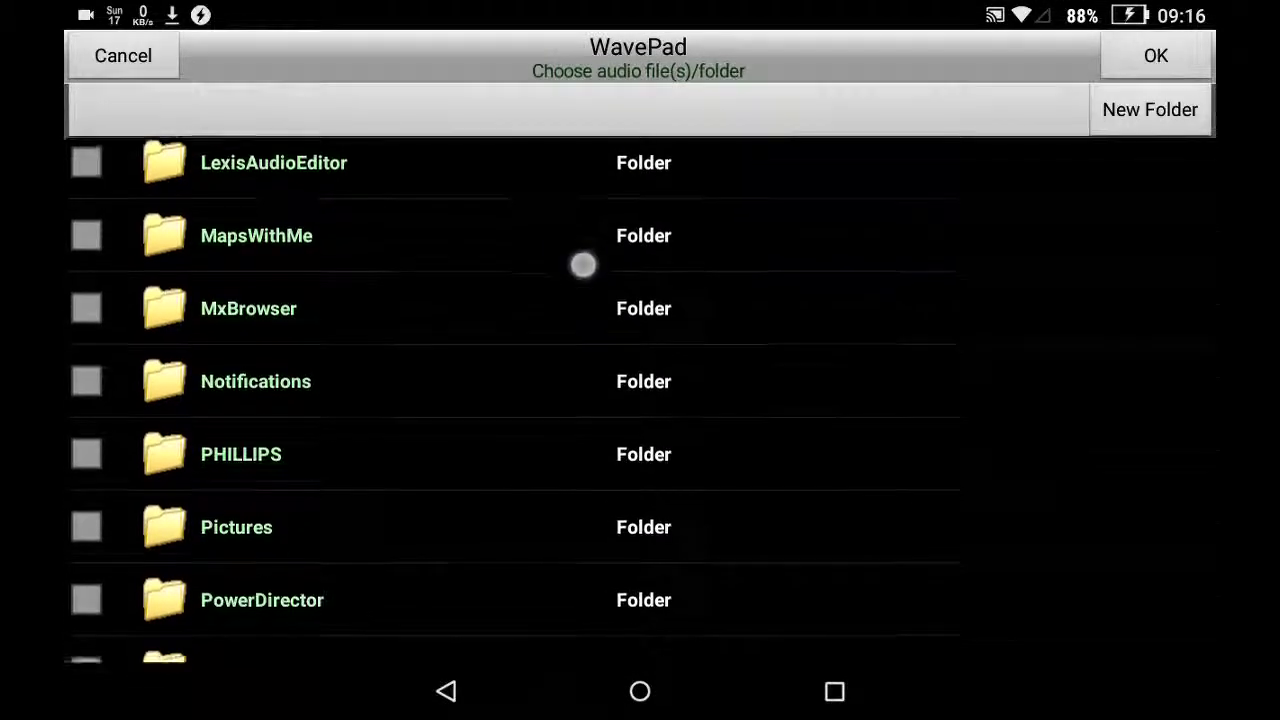
{"action": "left_click_drag", "start_coordinate": [569, 351], "coordinate": [540, 506]}
{"action": "left_click", "coordinate": [294, 360]}
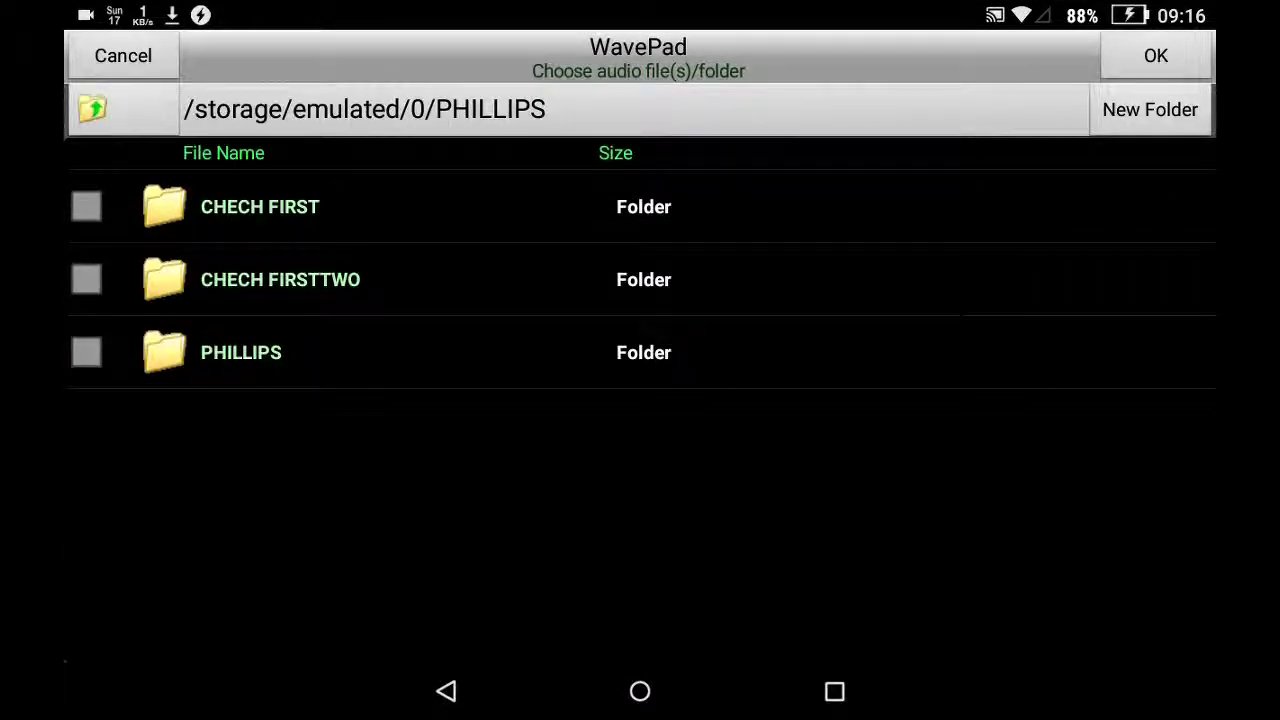
{"action": "left_click", "coordinate": [260, 206]}
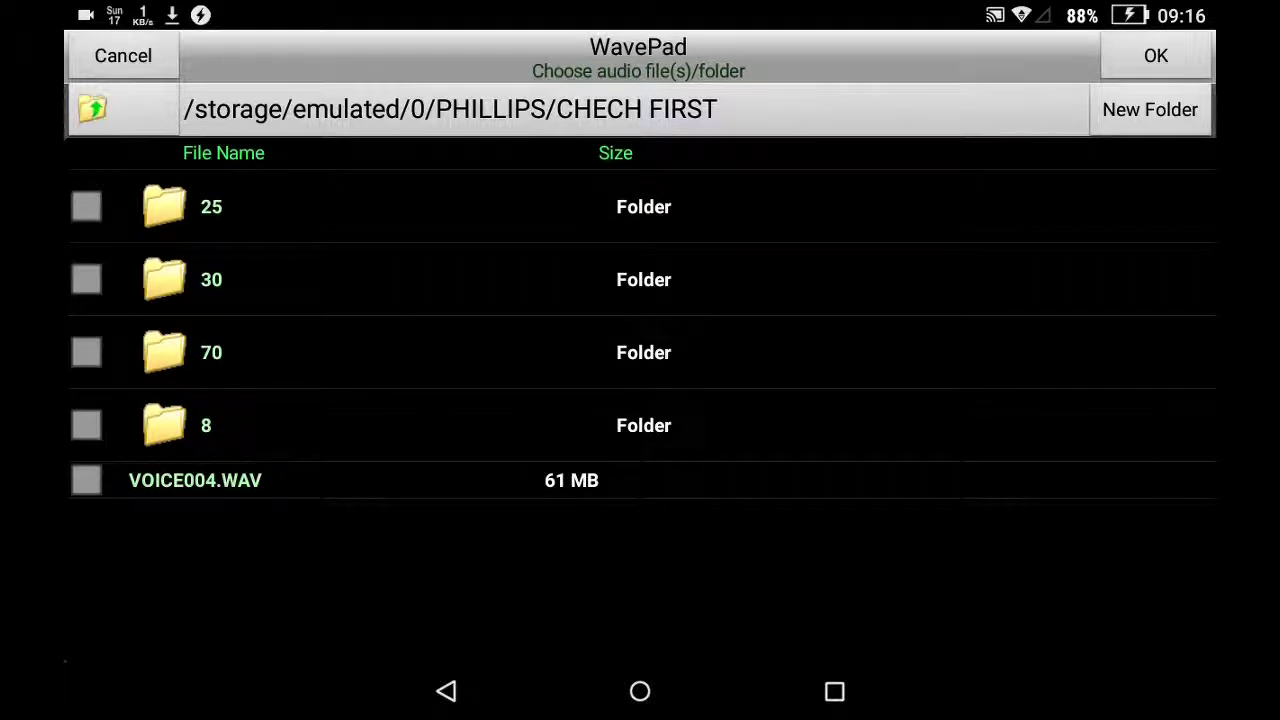
Select VOICE004.WAV and import it as a WAV/PCM copy.
{"action": "left_click", "coordinate": [86, 481]}
{"action": "left_click", "coordinate": [700, 476]}
{"action": "left_click", "coordinate": [1156, 55]}
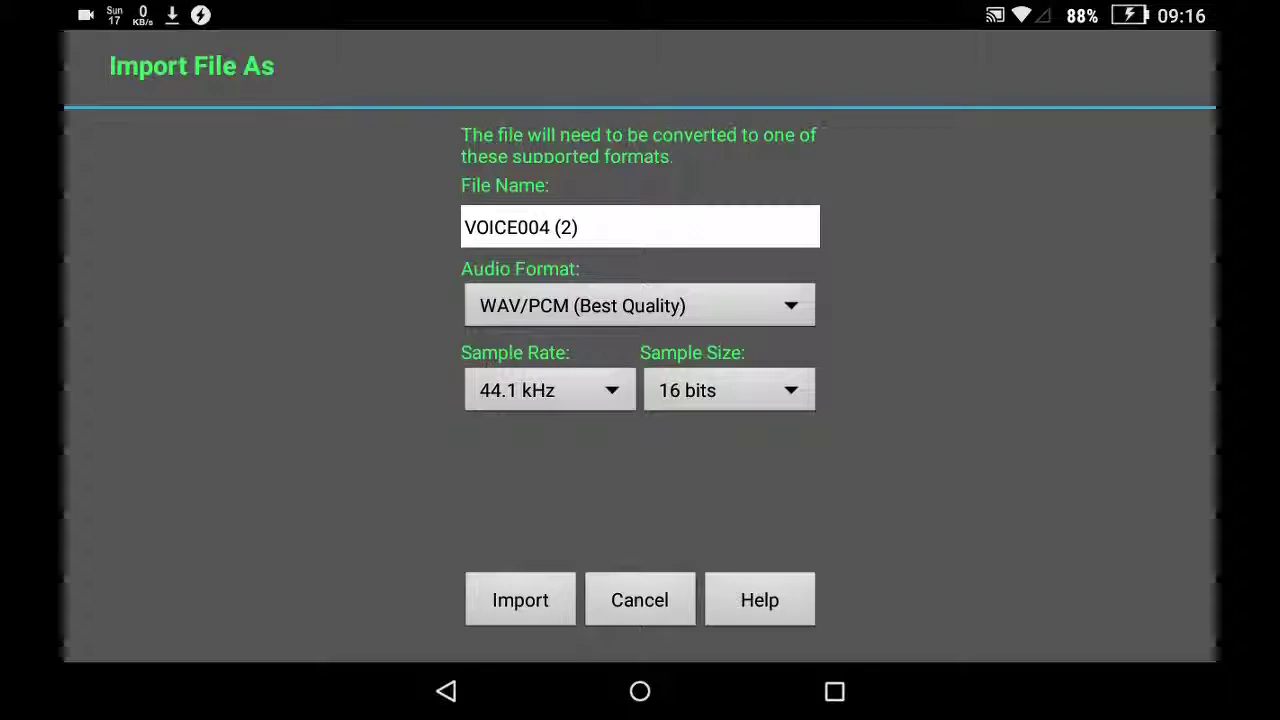
{"action": "left_click", "coordinate": [520, 600]}
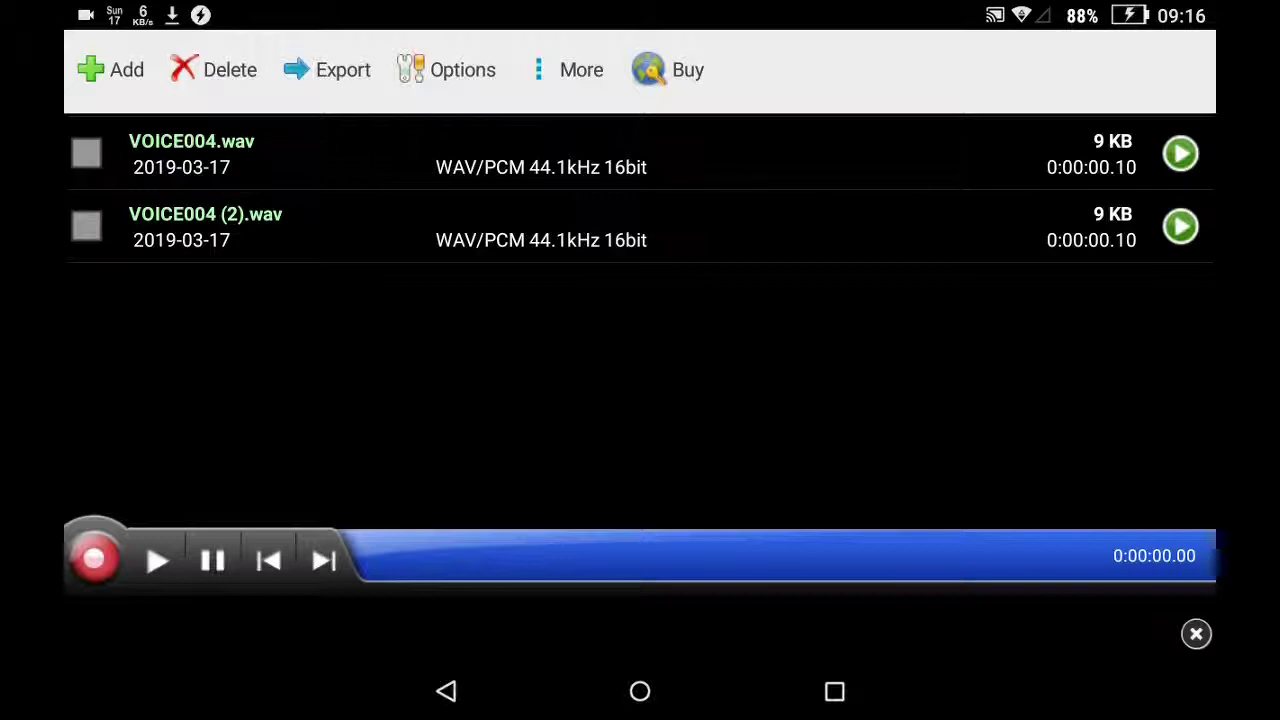
Play VOICE004 (2).wav, deselect it, and open the app's Options.
{"action": "left_click", "coordinate": [86, 226]}
{"action": "left_click", "coordinate": [157, 560]}
{"action": "left_click", "coordinate": [86, 226]}
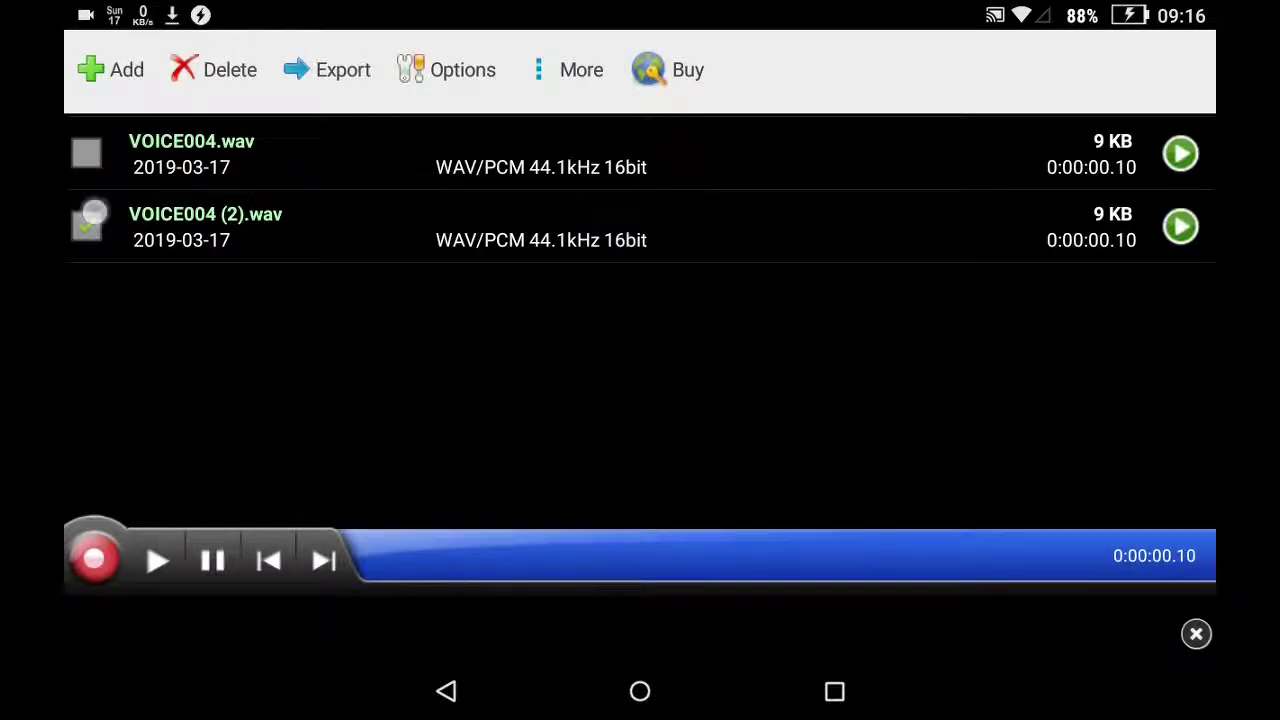
{"action": "left_click", "coordinate": [447, 69]}
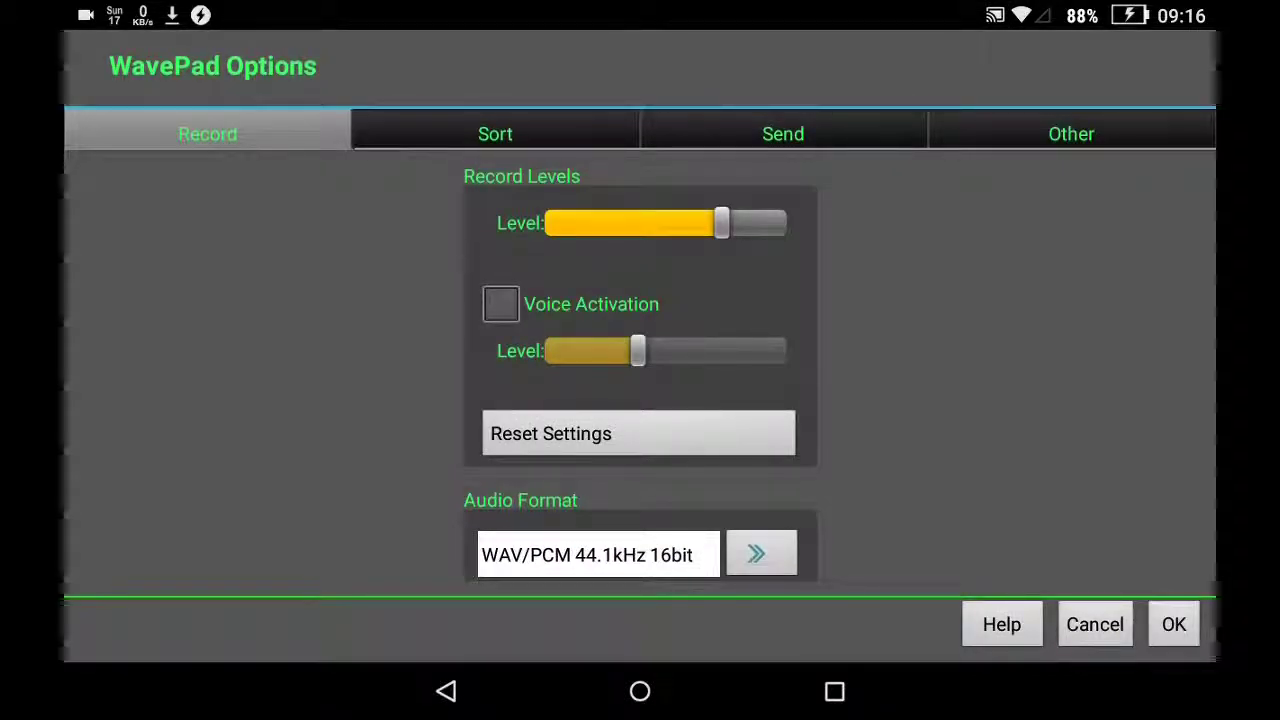
{"action": "left_click_drag", "start_coordinate": [869, 434], "coordinate": [883, 203]}
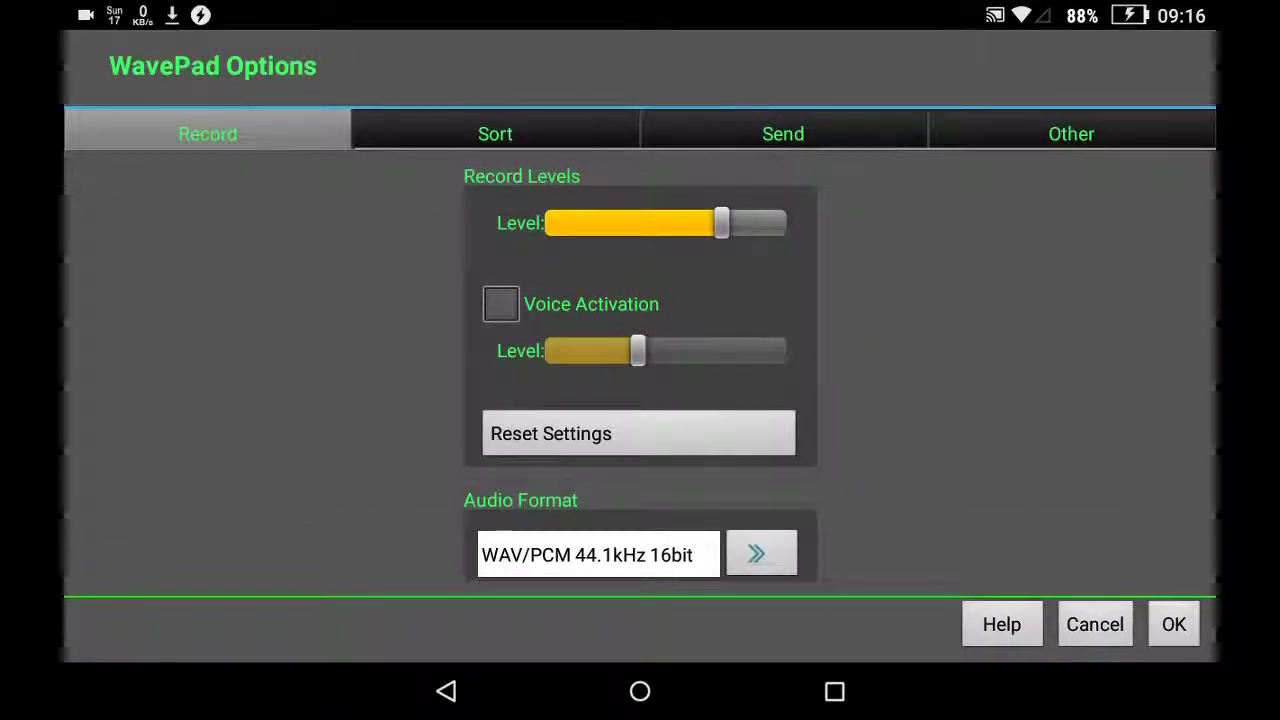
{"action": "left_click", "coordinate": [1066, 131]}
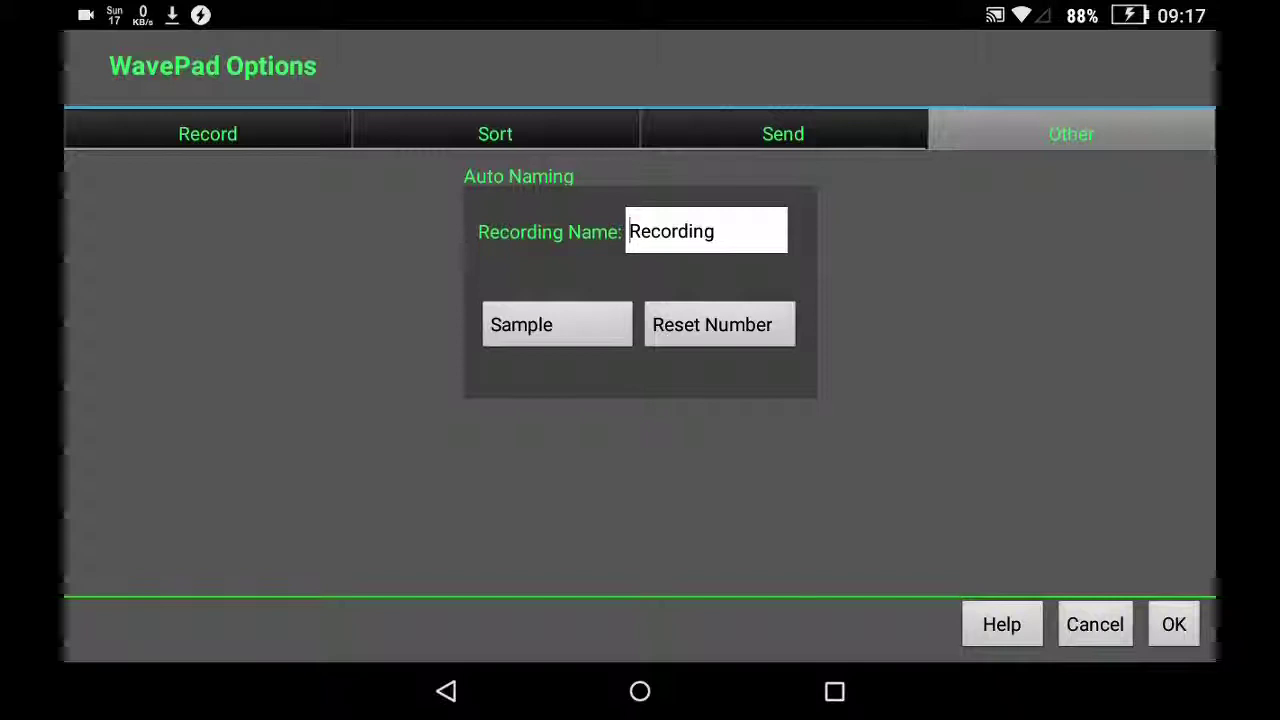
{"action": "left_click", "coordinate": [217, 133]}
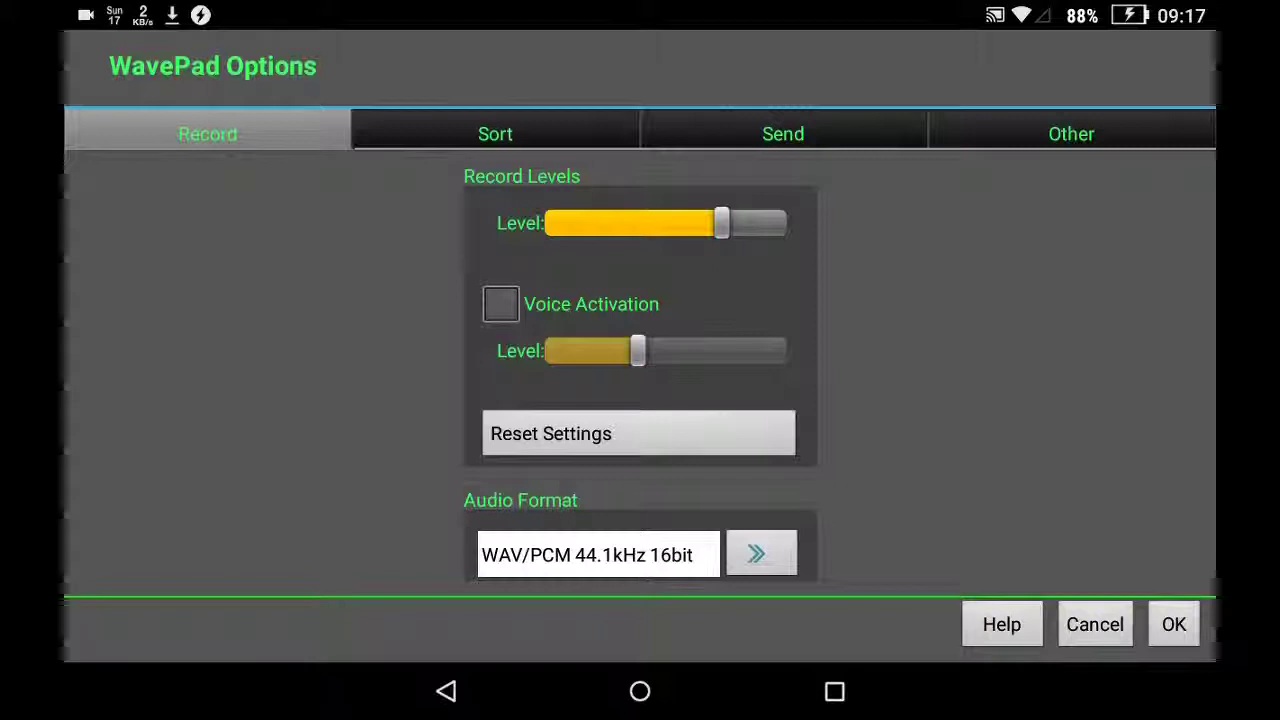
{"action": "left_click", "coordinate": [640, 691]}
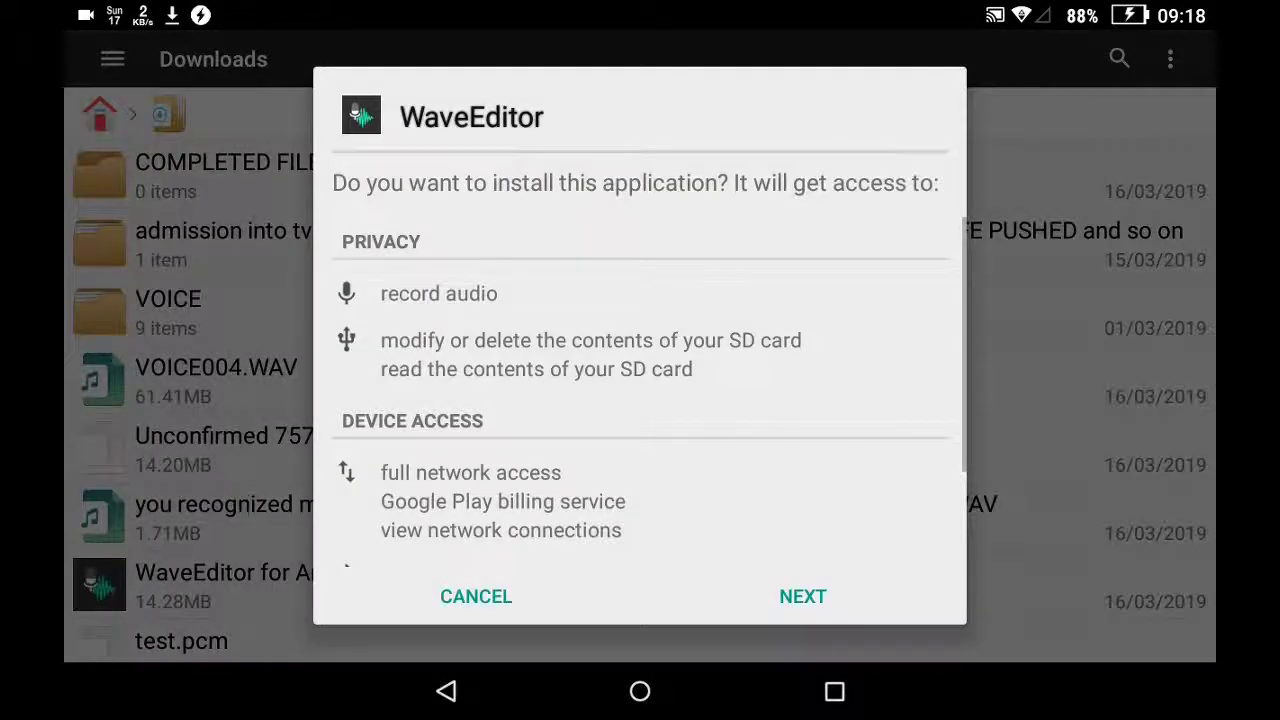
Install WaveEditor through NEXT and INSTALL, then accept its GET STARTED welcome notice.
{"action": "left_click", "coordinate": [803, 596]}
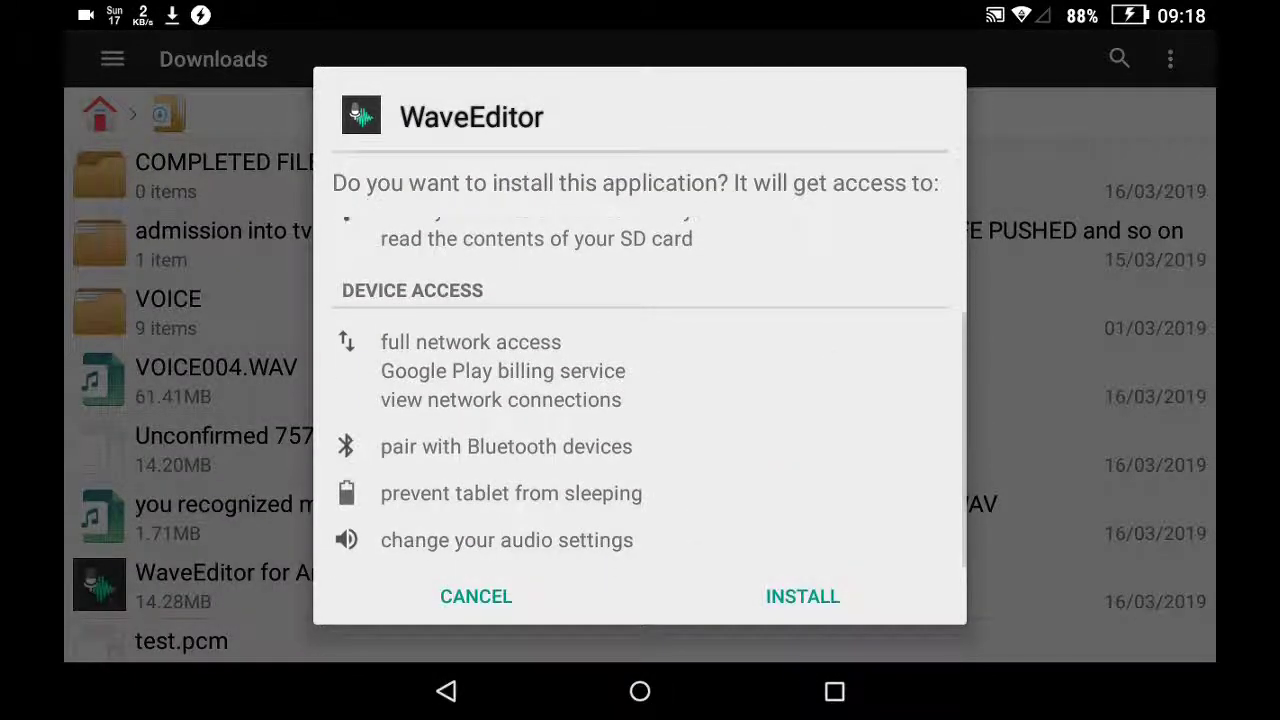
{"action": "left_click", "coordinate": [803, 596]}
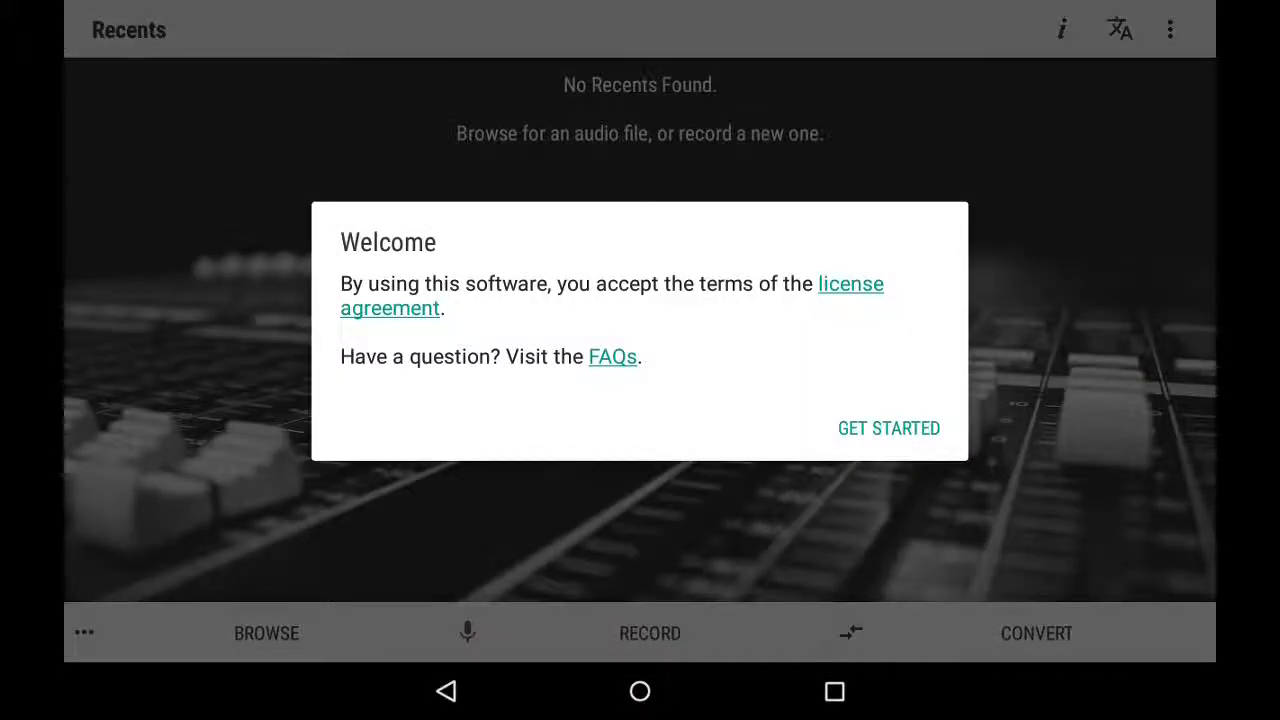
{"action": "left_click", "coordinate": [889, 428]}
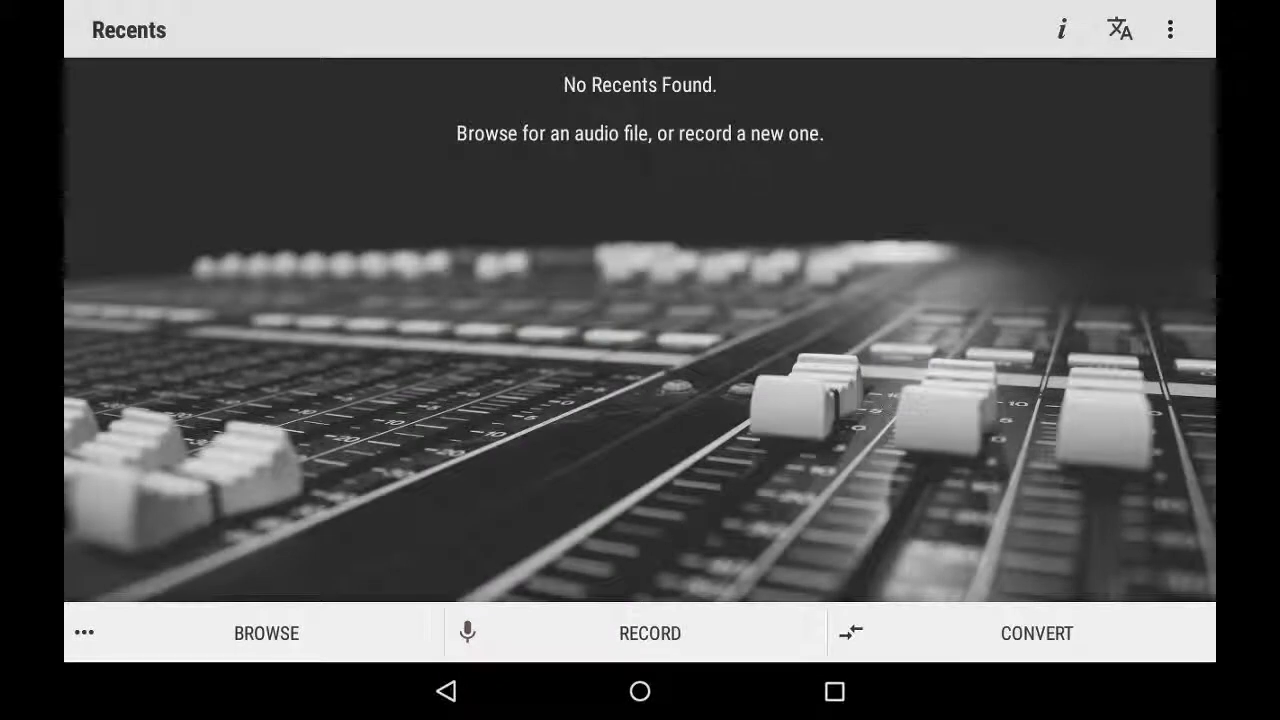
Browse to PHILLIPS > CHECH FIRST and choose VOICE004.WAV to load.
{"action": "left_click", "coordinate": [272, 642]}
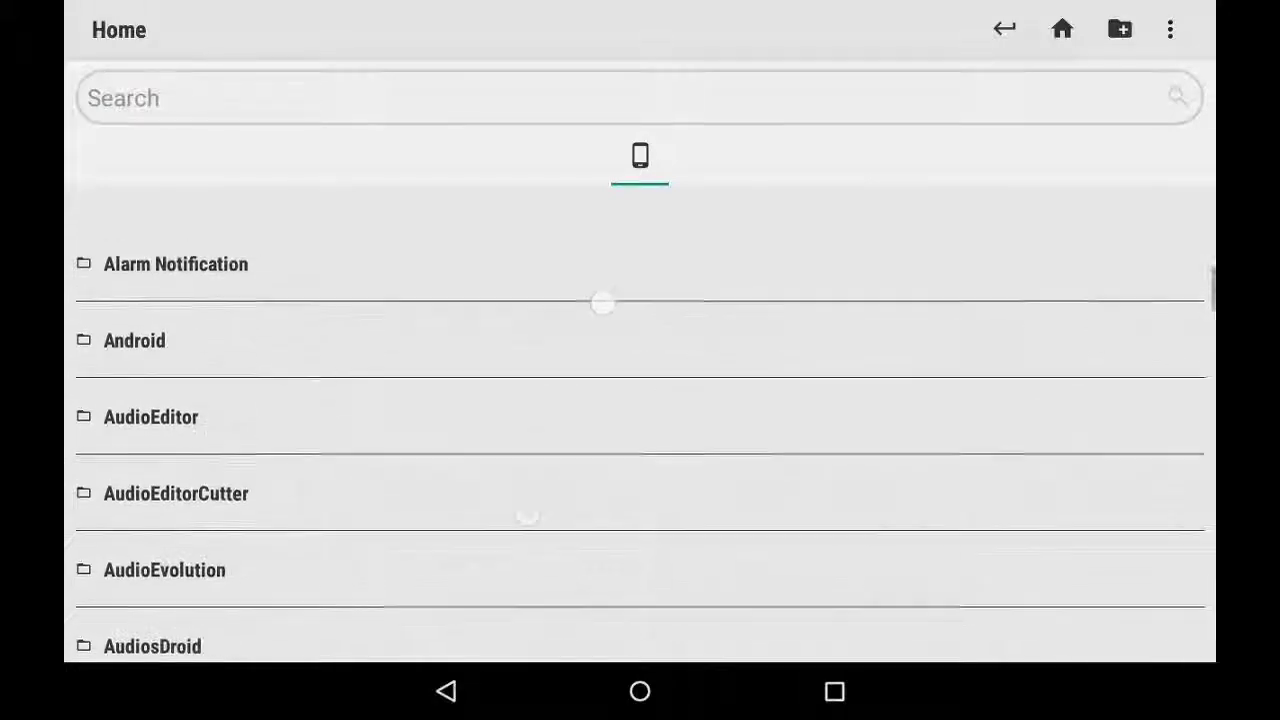
{"action": "scroll", "coordinate": [600, 420], "scroll_direction": "down", "scroll_amount": 5}
{"action": "scroll", "coordinate": [533, 592], "scroll_direction": "down", "scroll_amount": 3}
{"action": "scroll", "coordinate": [680, 386], "scroll_direction": "down", "scroll_amount": 3}
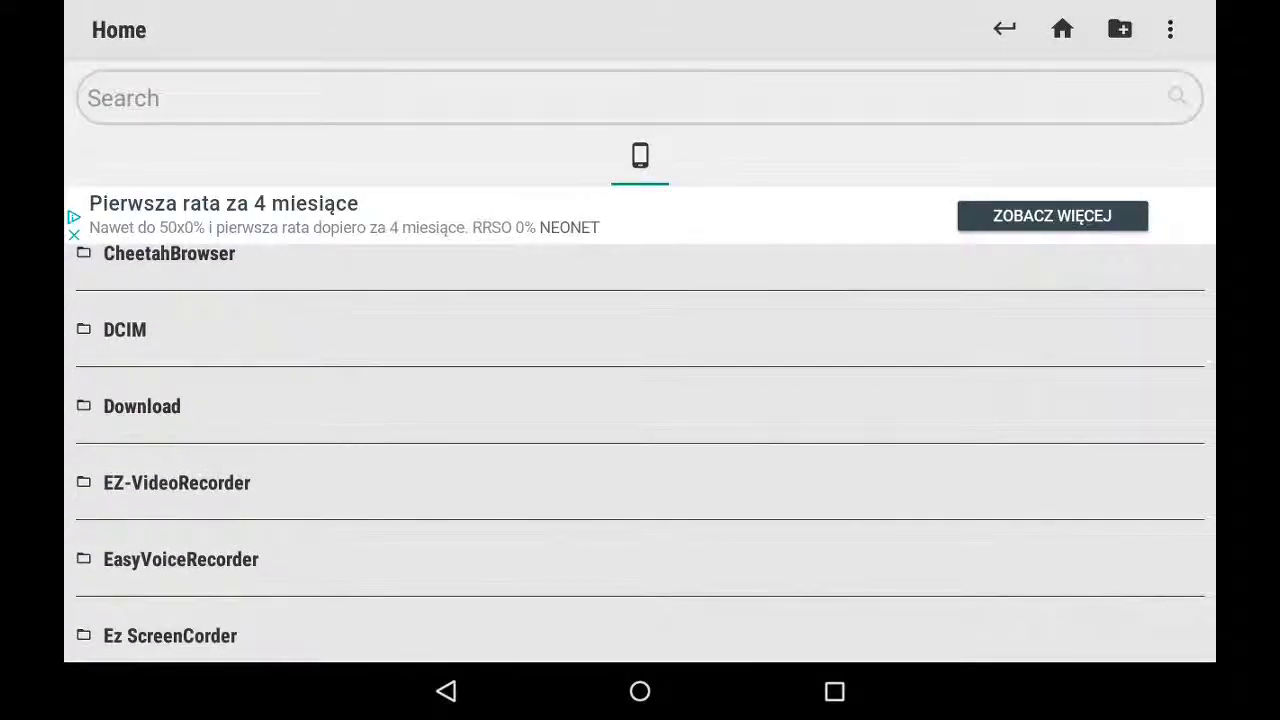
{"action": "scroll", "coordinate": [640, 450], "scroll_direction": "down", "scroll_amount": 4}
{"action": "scroll", "coordinate": [640, 450], "scroll_direction": "down", "scroll_amount": 3}
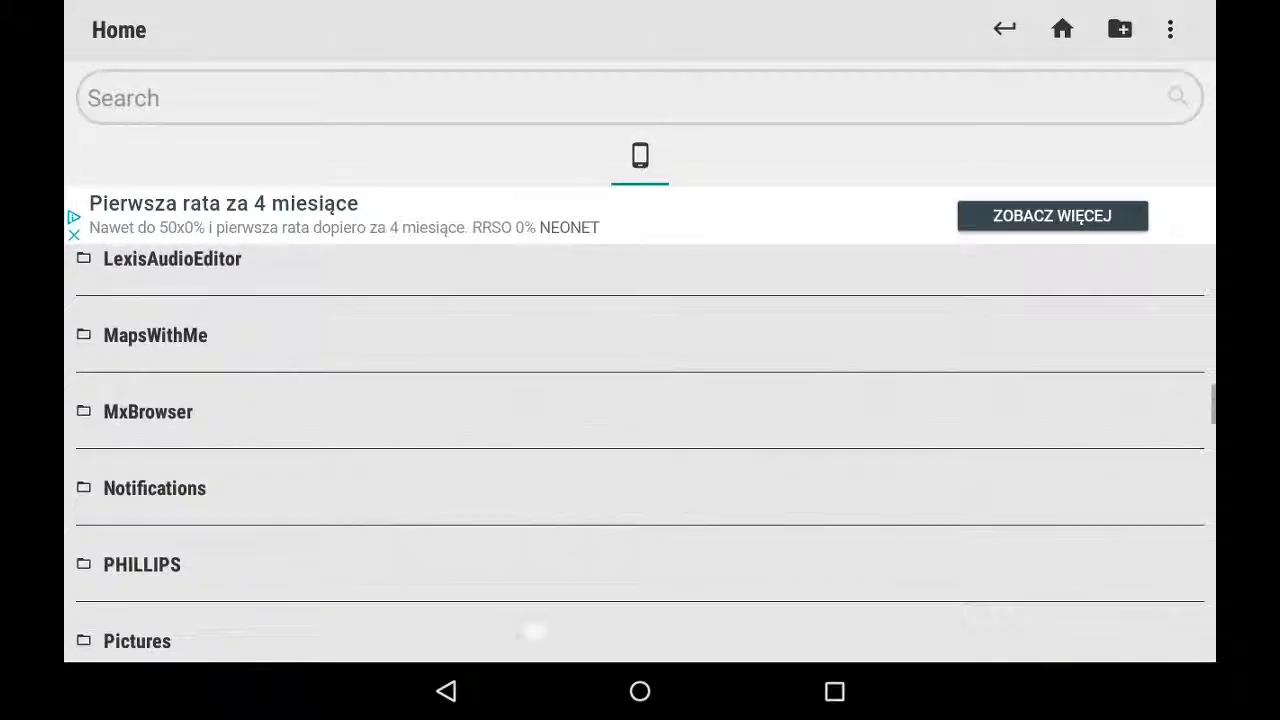
{"action": "scroll", "coordinate": [531, 500], "scroll_direction": "down", "scroll_amount": 2}
{"action": "left_click", "coordinate": [140, 417]}
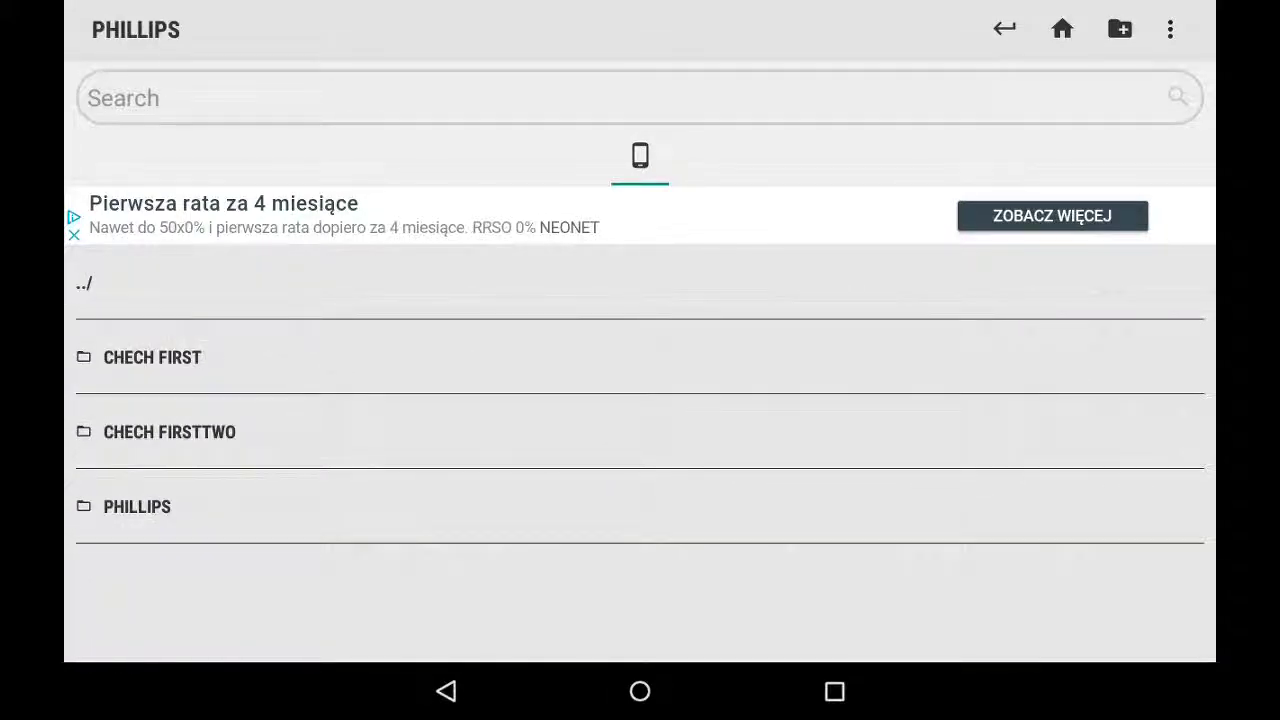
{"action": "left_click", "coordinate": [382, 358]}
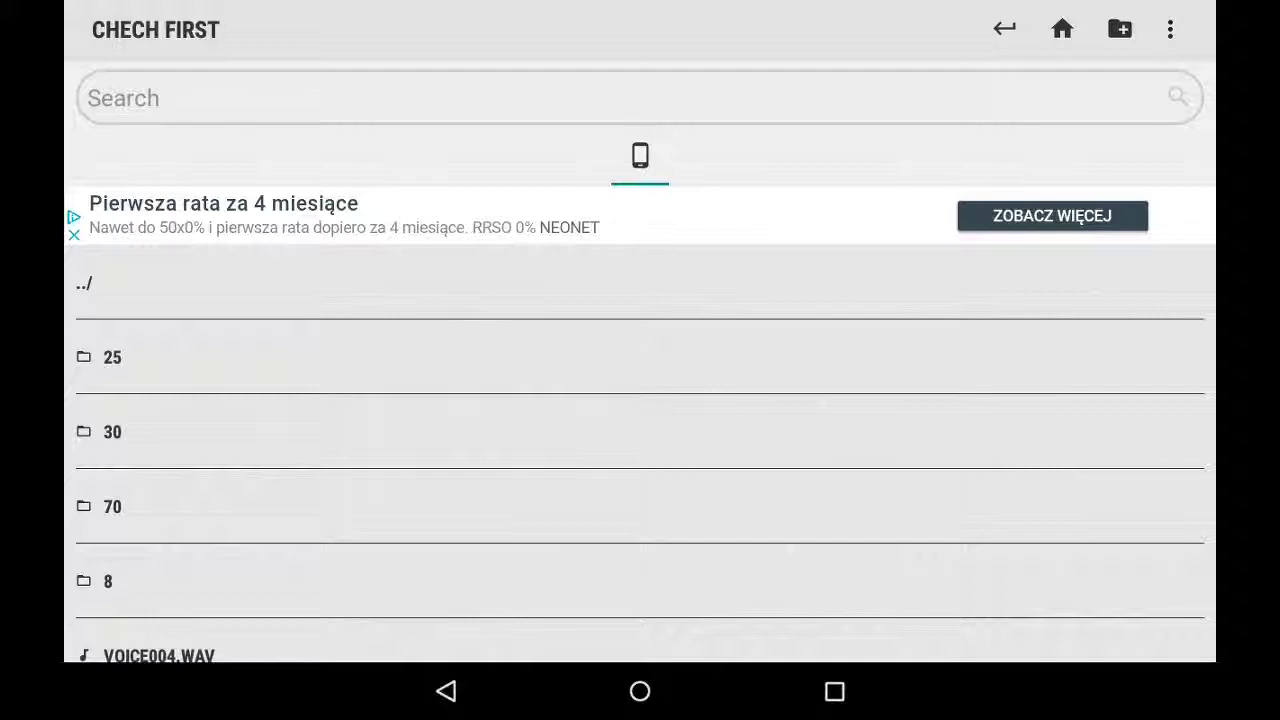
{"action": "scroll", "coordinate": [517, 399], "scroll_direction": "down", "scroll_amount": 1}
{"action": "left_click", "coordinate": [159, 625]}
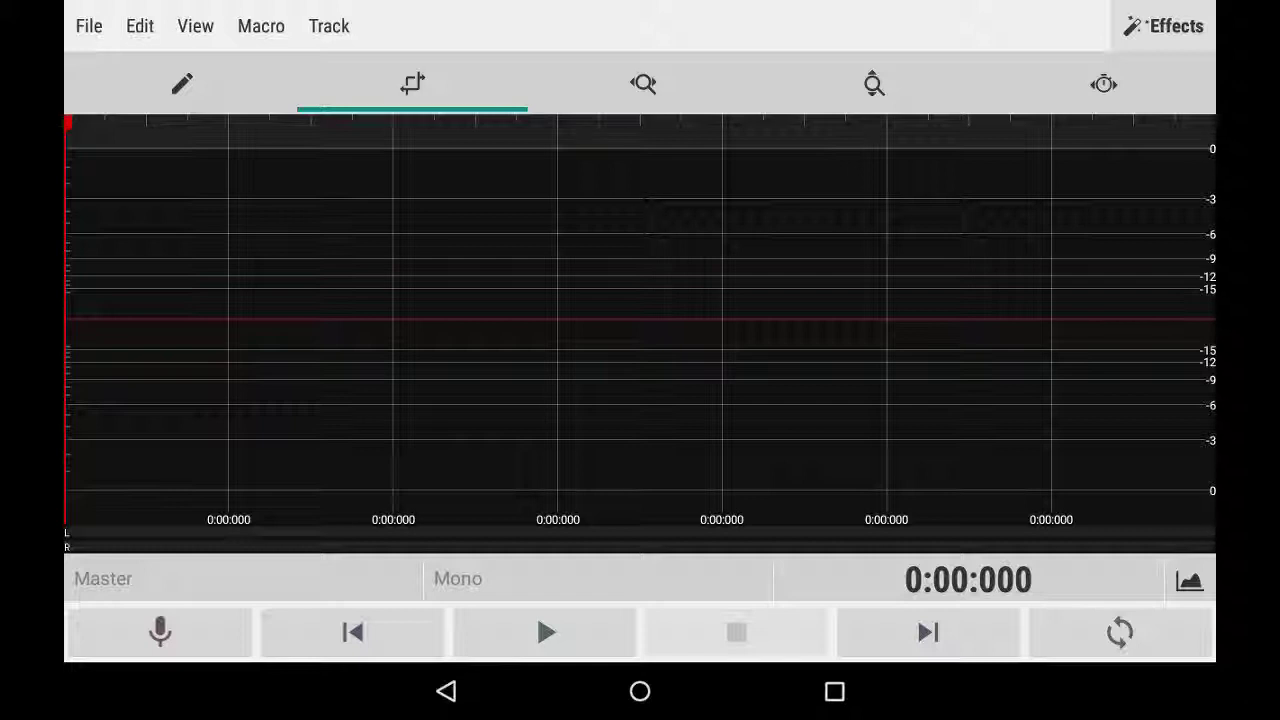
Leave WaveEditor's empty 0:00:000 session for the Android home screen.
{"action": "left_click", "coordinate": [640, 691]}
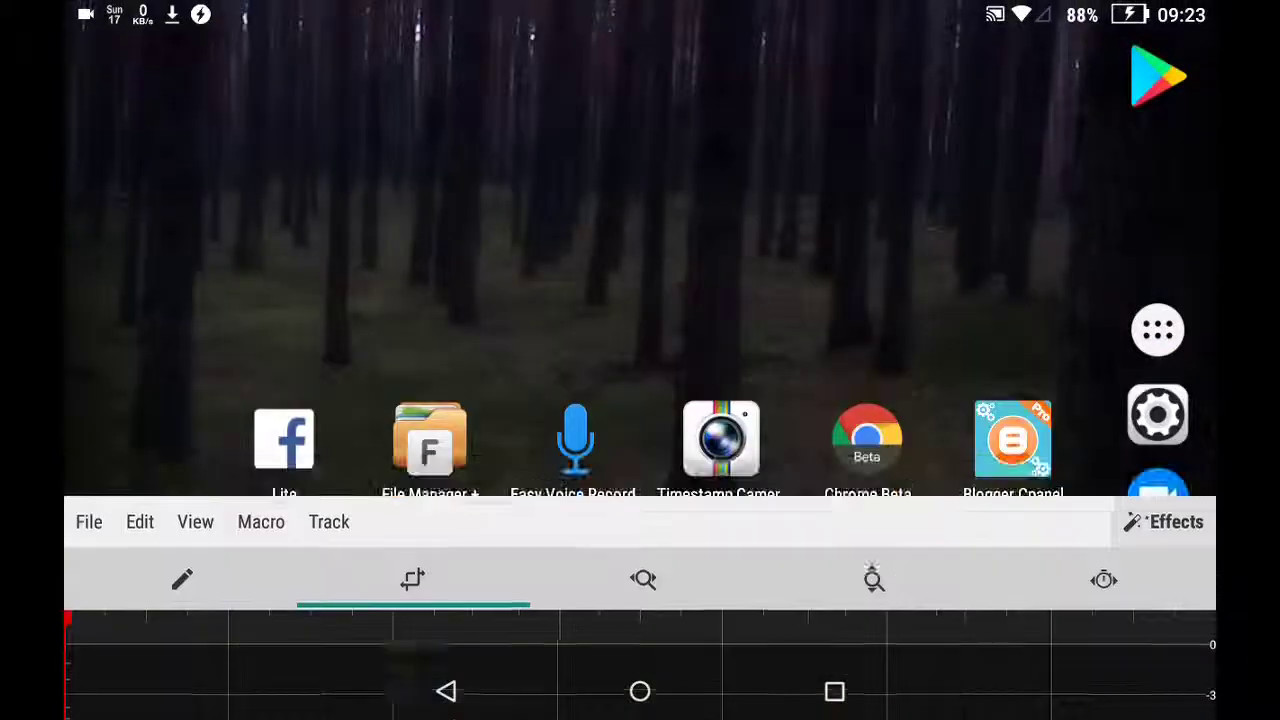
Launch Android Settings from the home screen dock's gear icon.
{"action": "left_click", "coordinate": [1157, 424]}
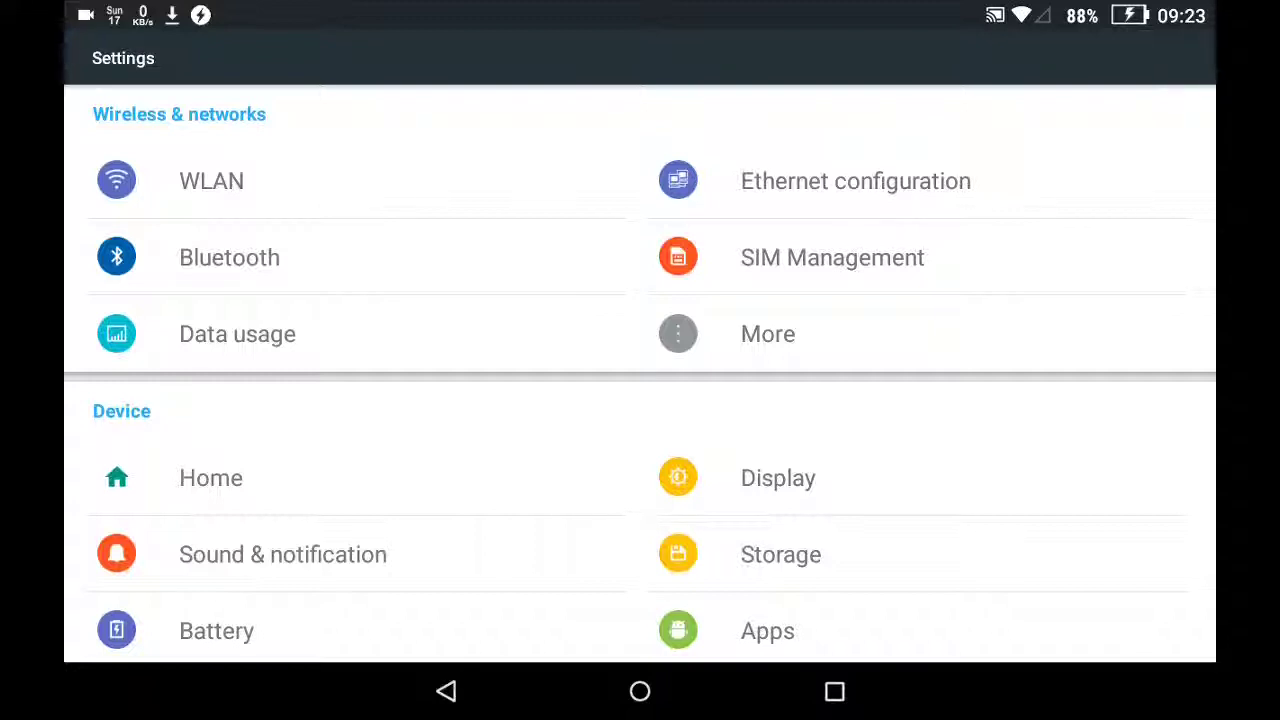
{"action": "mouse_move", "coordinate": [820, 563]}
{"action": "left_mouse_down"}
{"action": "mouse_move", "coordinate": [820, 272]}
{"action": "mouse_move", "coordinate": [820, 562]}
{"action": "left_mouse_up"}
Pull down the notification shade over the Settings list.
{"action": "left_click_drag", "start_coordinate": [487, 5], "coordinate": [487, 226]}
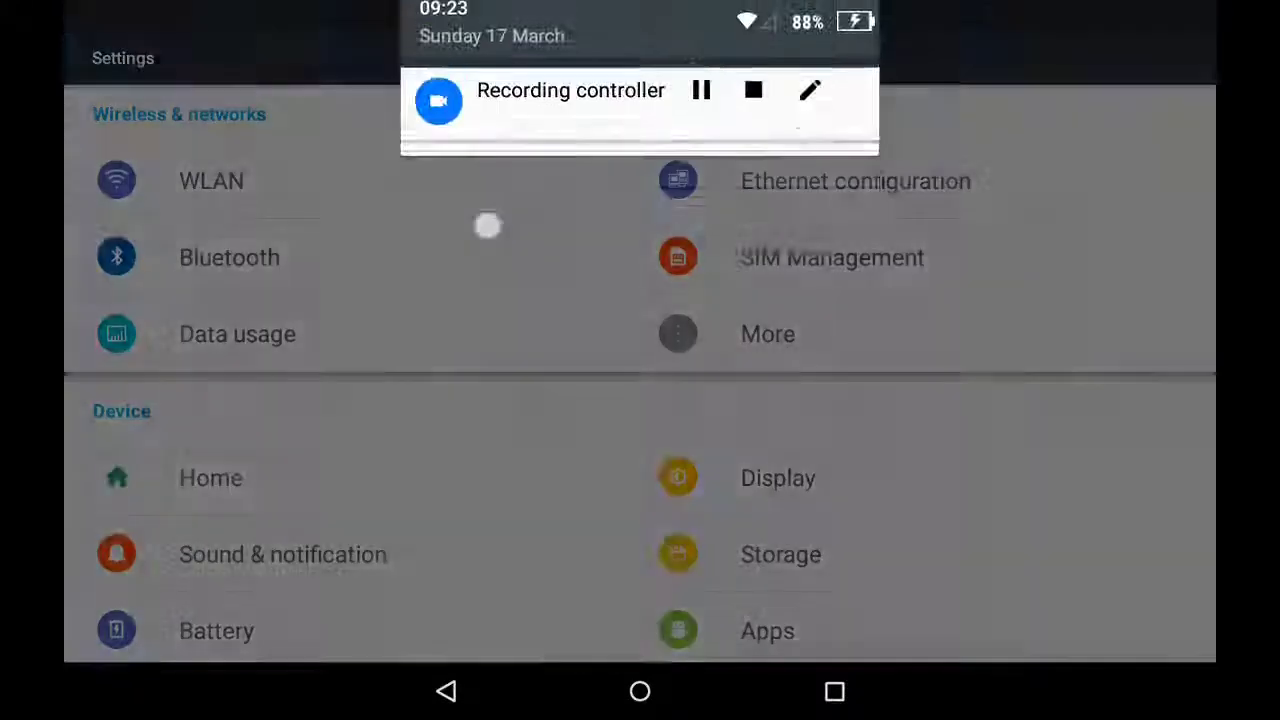